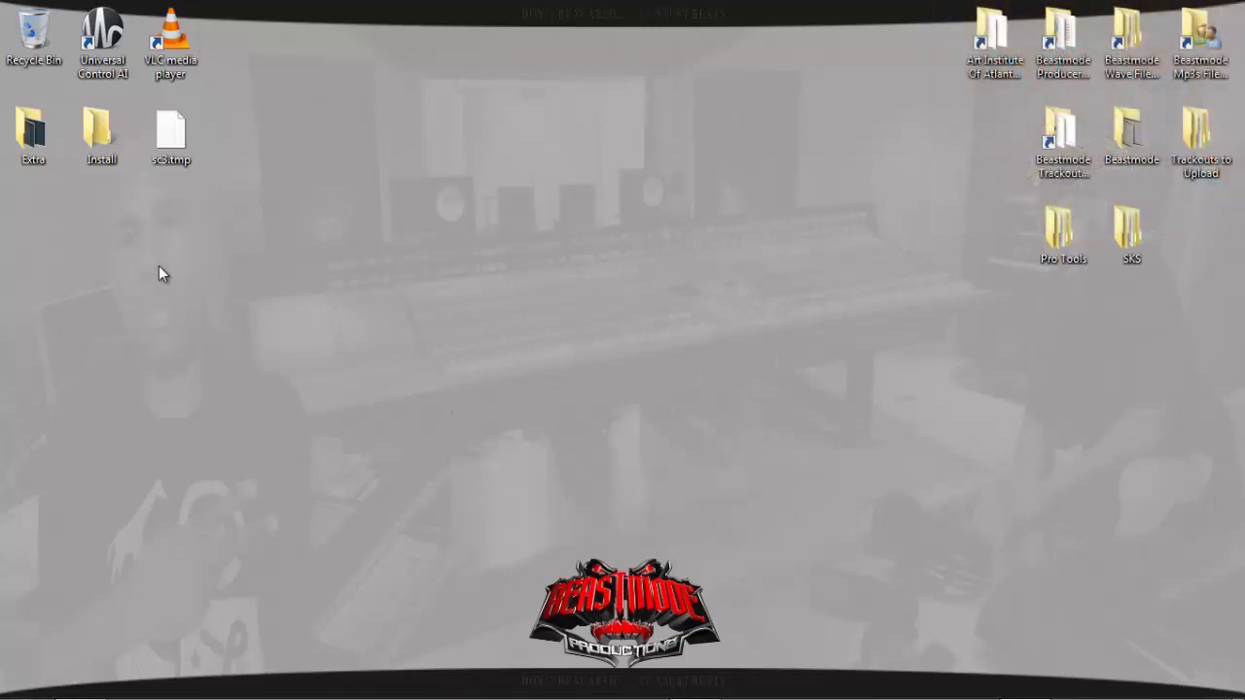
# - Extract flstudio_11.5.13_publicbeta.zip from the desktop's Install folder into that same folder
pyautogui.doubleClick(105, 133)
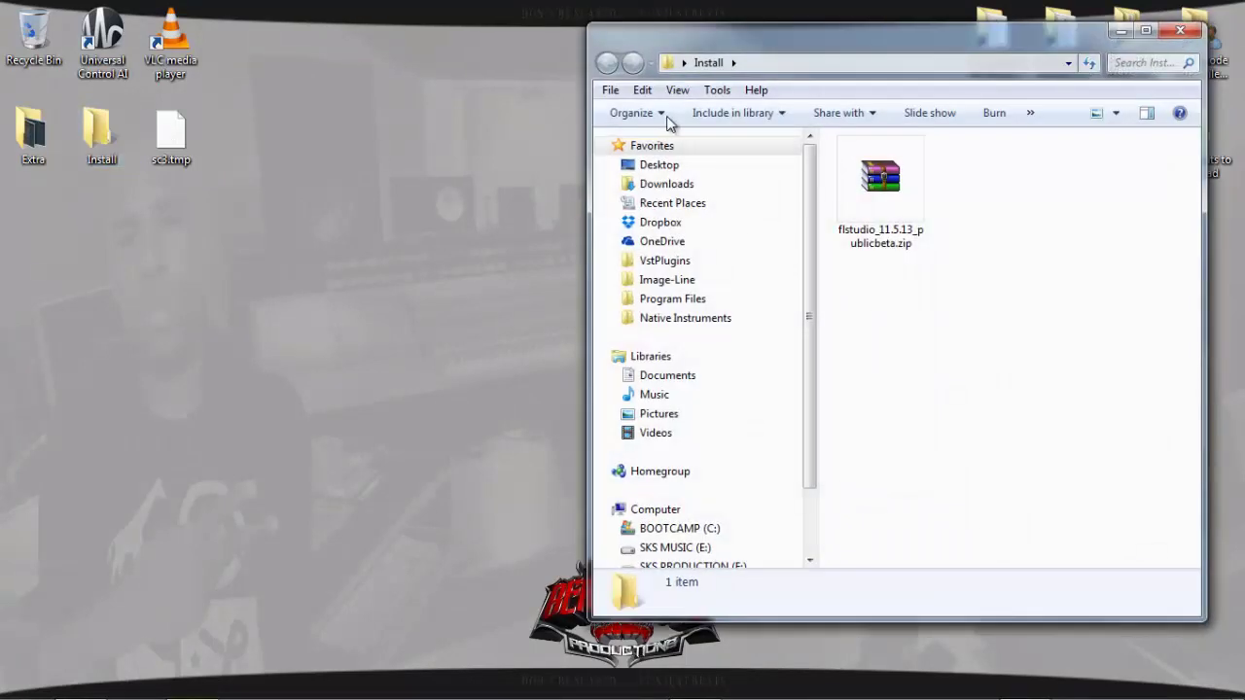
pyautogui.click(891, 174)
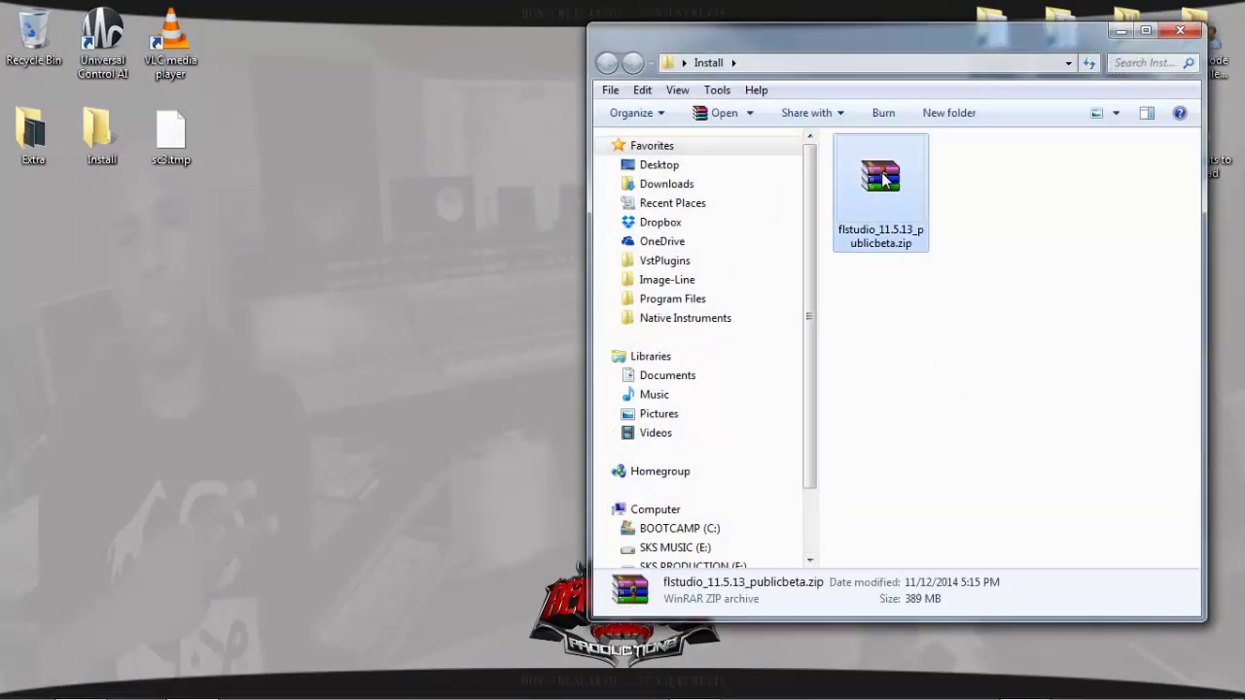
pyautogui.rightClick(882, 173)
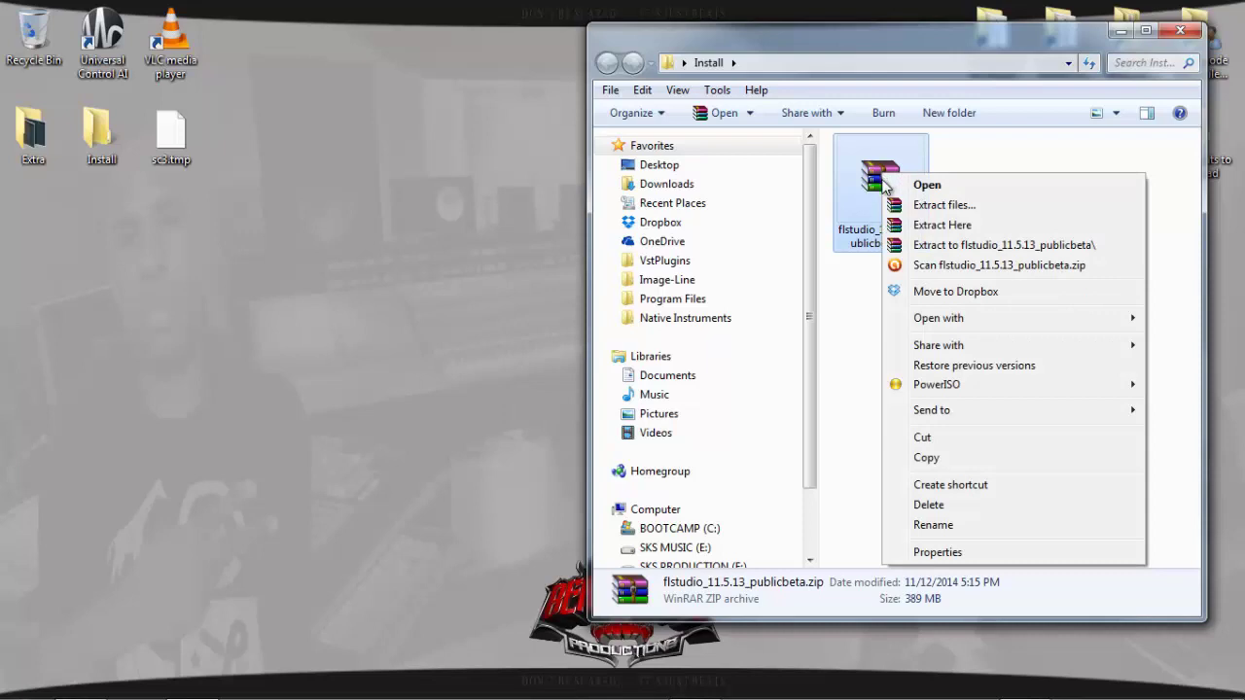
pyautogui.click(942, 225)
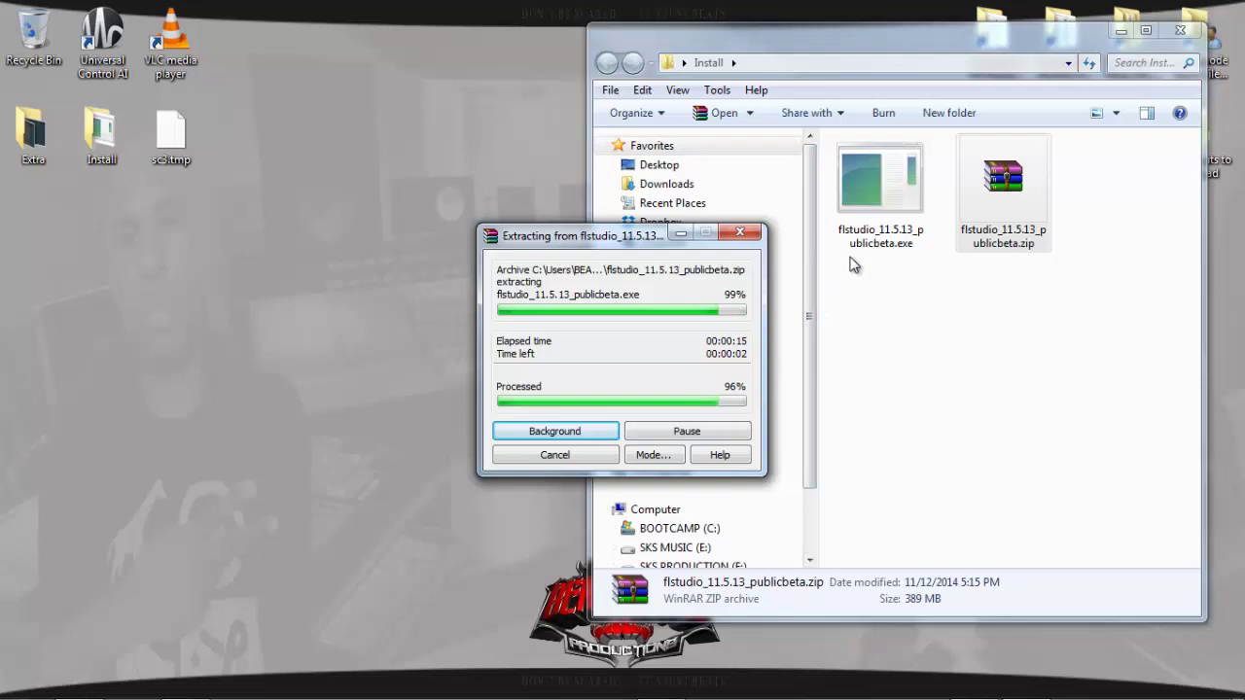
# - Run the extracted flstudio_11.5.13_publicbeta.exe installer and allow it past the security warning
pyautogui.click(920, 186)
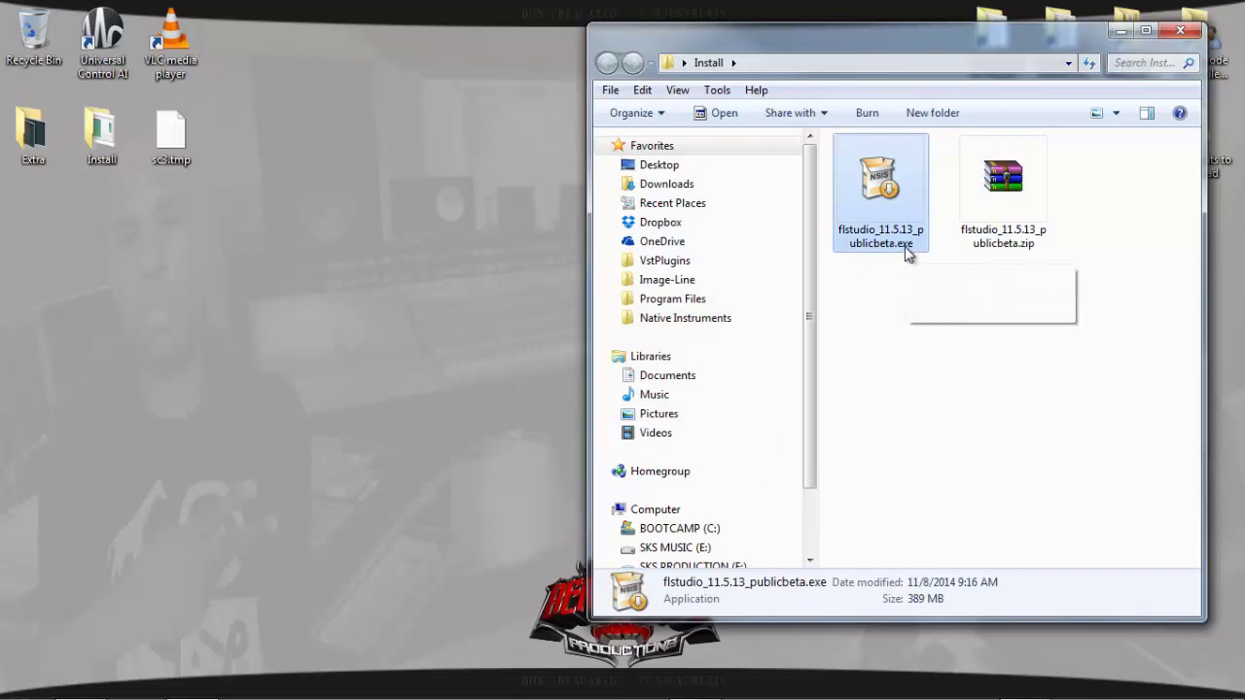
pyautogui.doubleClick(887, 190)
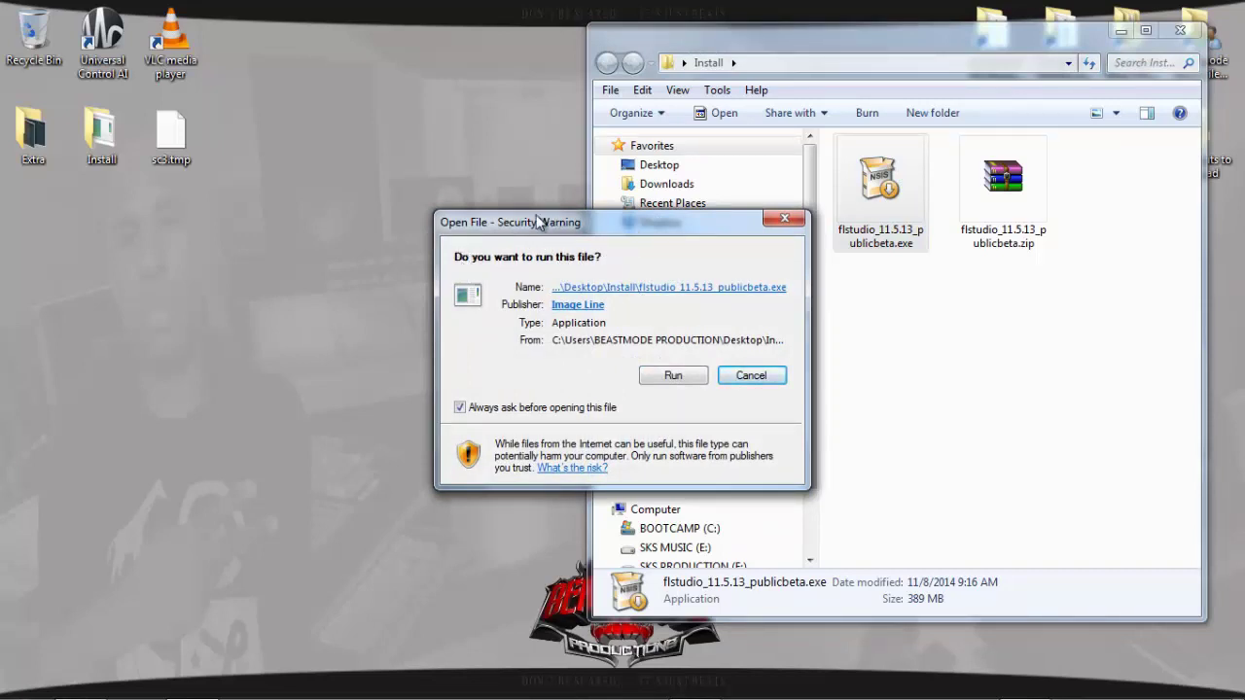
pyautogui.click(676, 377)
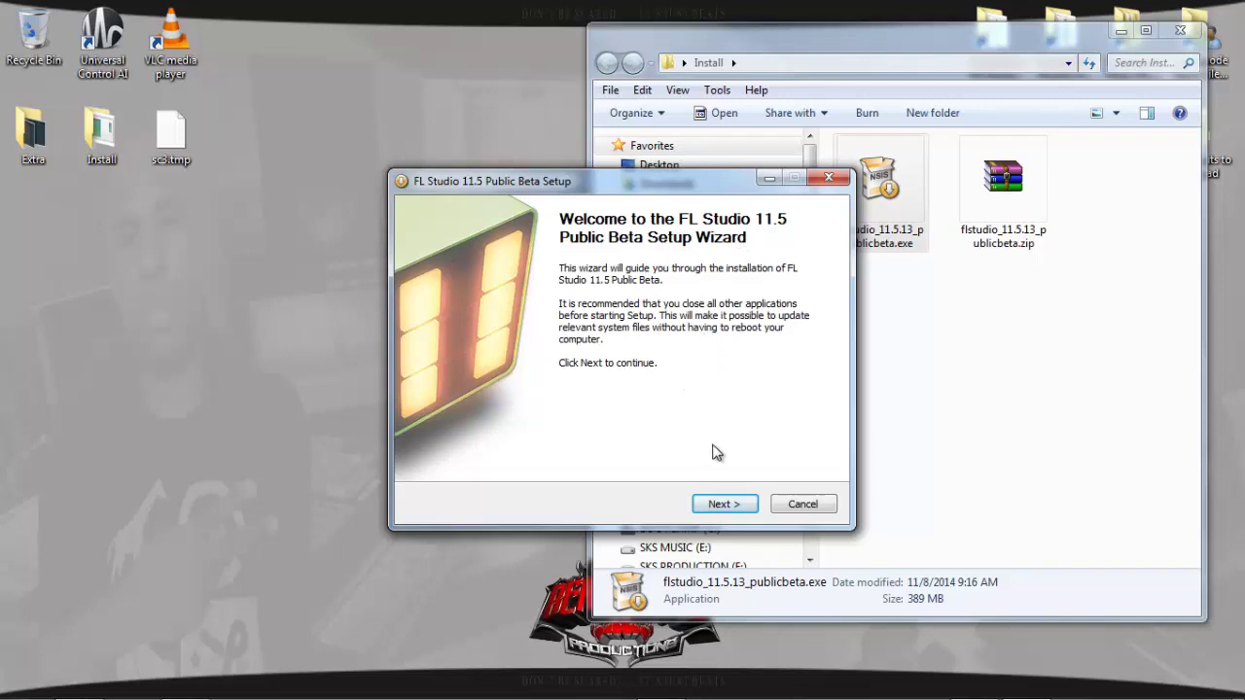
# - Accept the license agreement and both beta software acknowledgements in the FL Studio 11.5 Public Beta setup
pyautogui.click(729, 506)
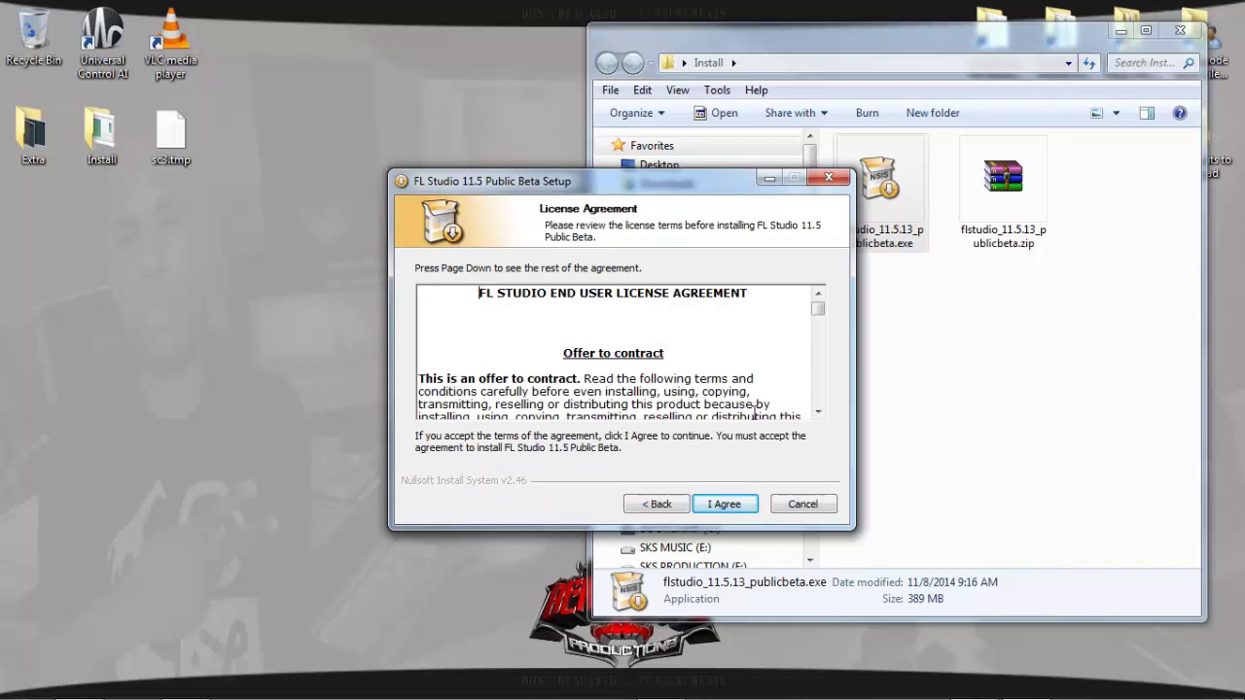
pyautogui.press('pagedown')
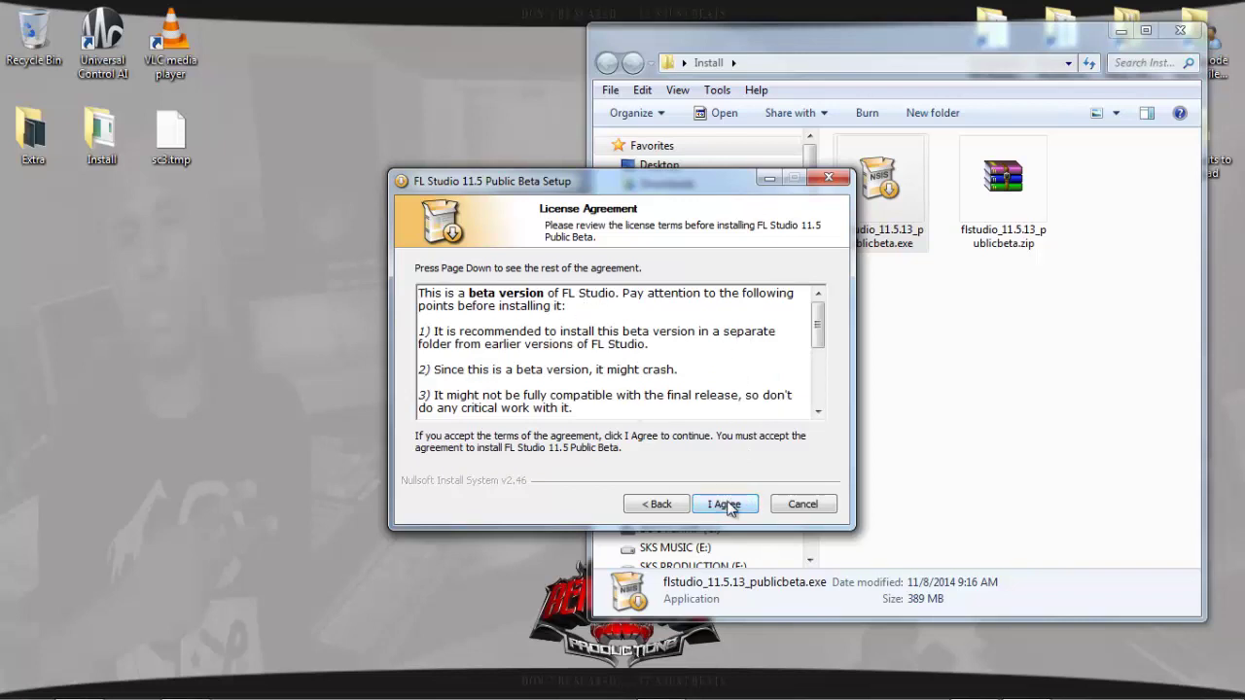
pyautogui.click(729, 506)
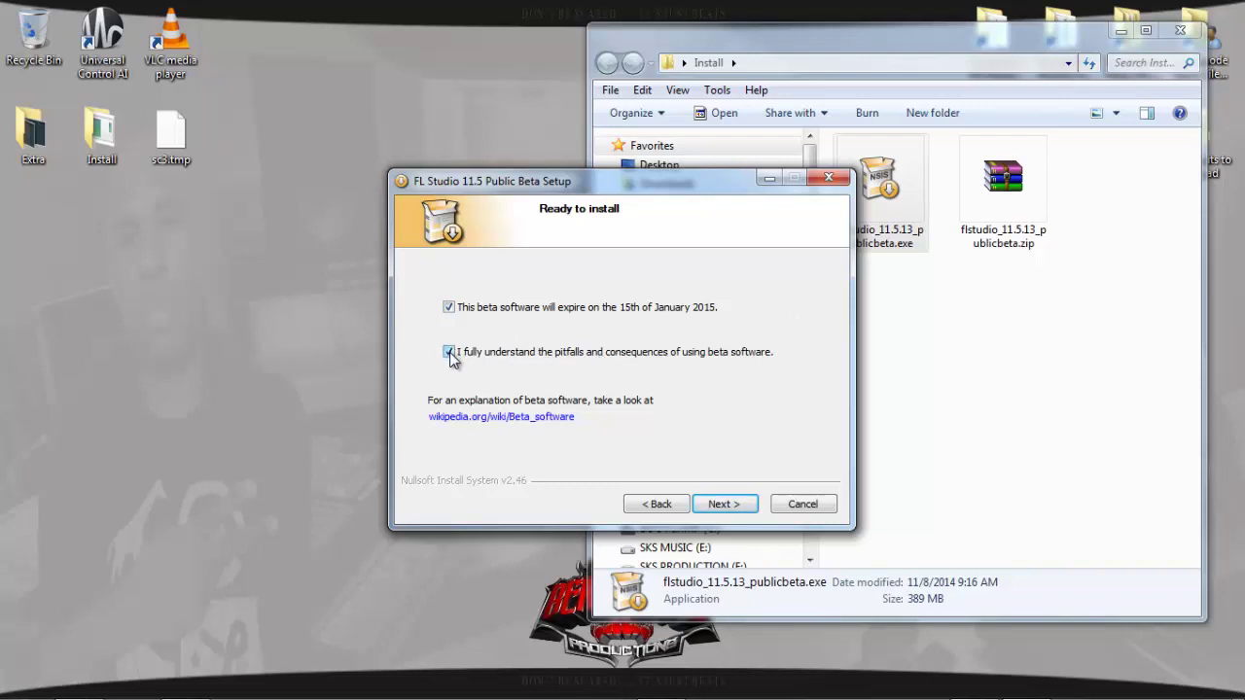
pyautogui.click(725, 504)
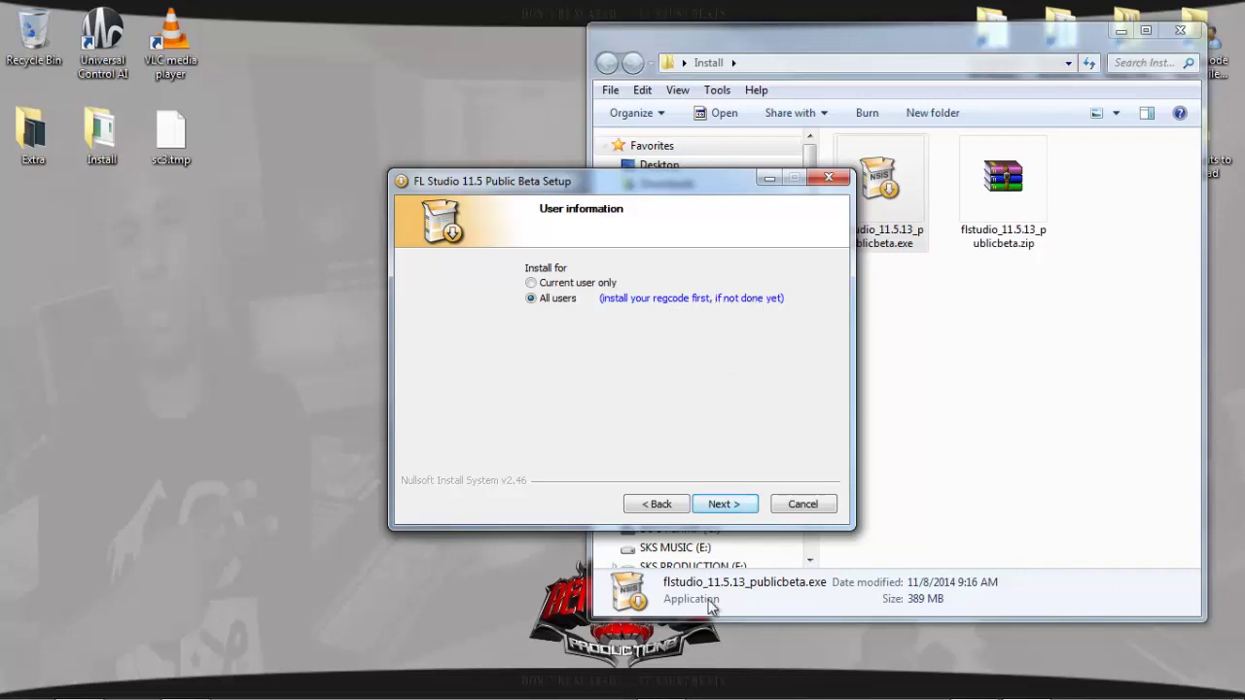
# - Switch to Firefox and open the Unlock Products page of the Image-Line account
pyautogui.moveTo(778, 697)
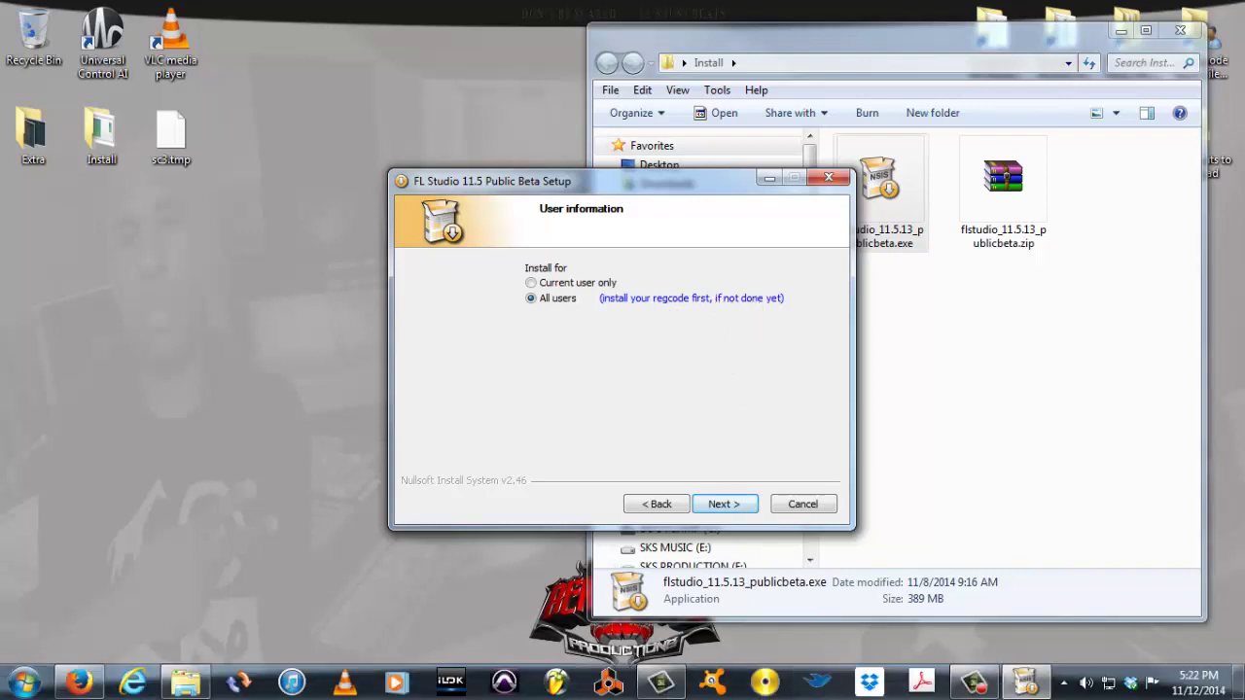
pyautogui.click(80, 683)
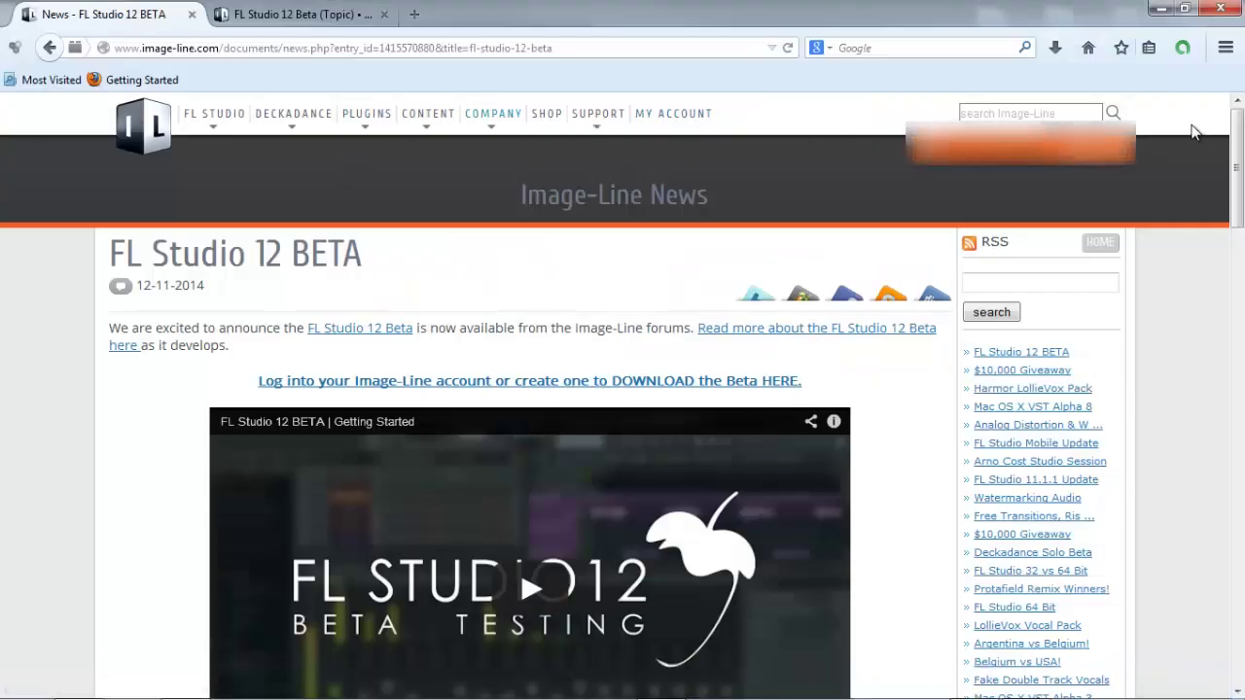
pyautogui.click(678, 117)
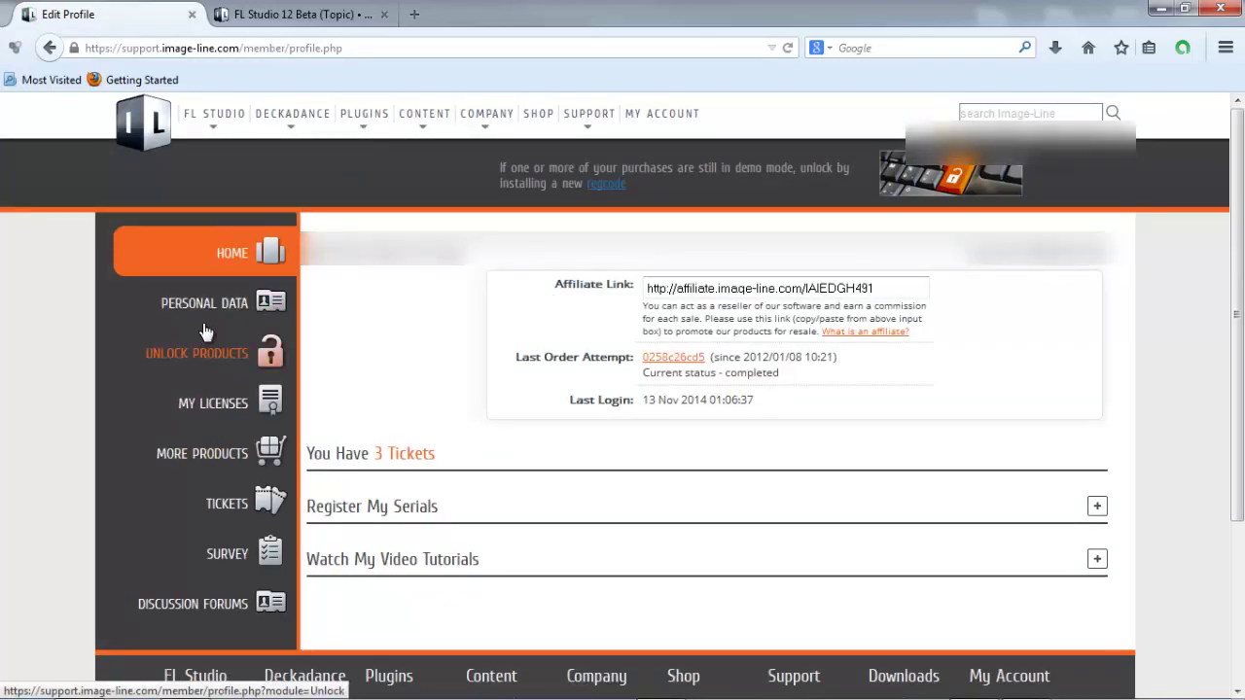
pyautogui.click(205, 311)
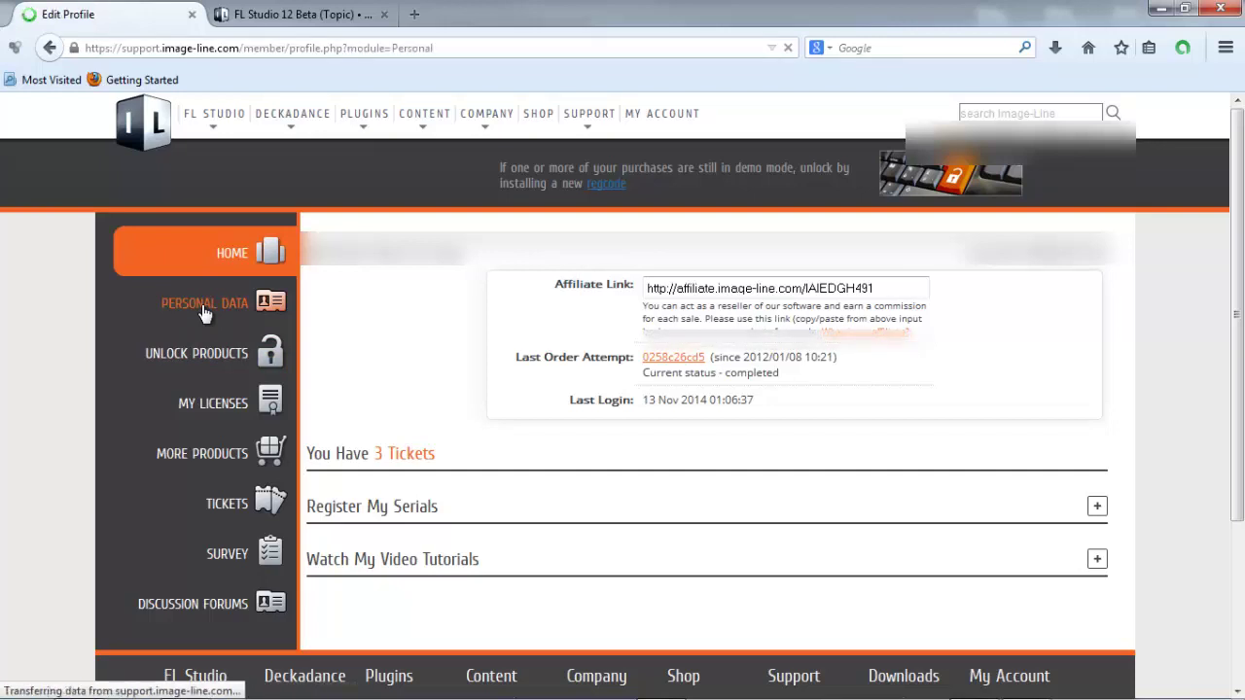
pyautogui.click(234, 254)
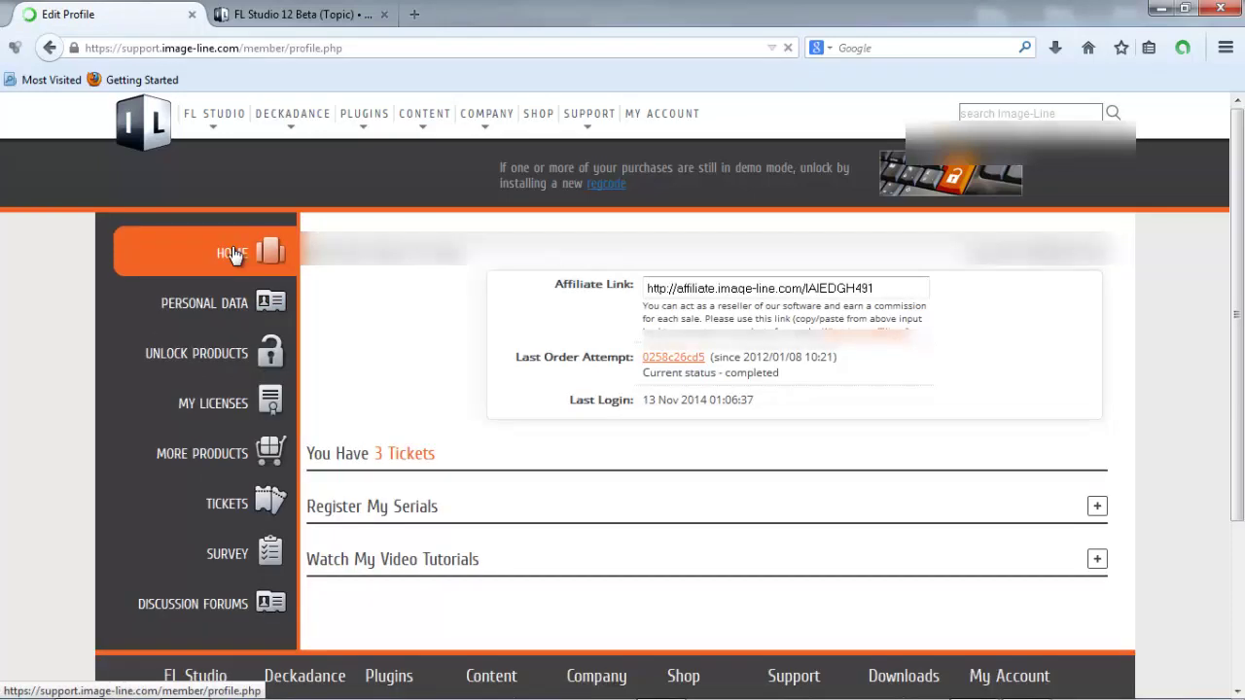
pyautogui.click(214, 361)
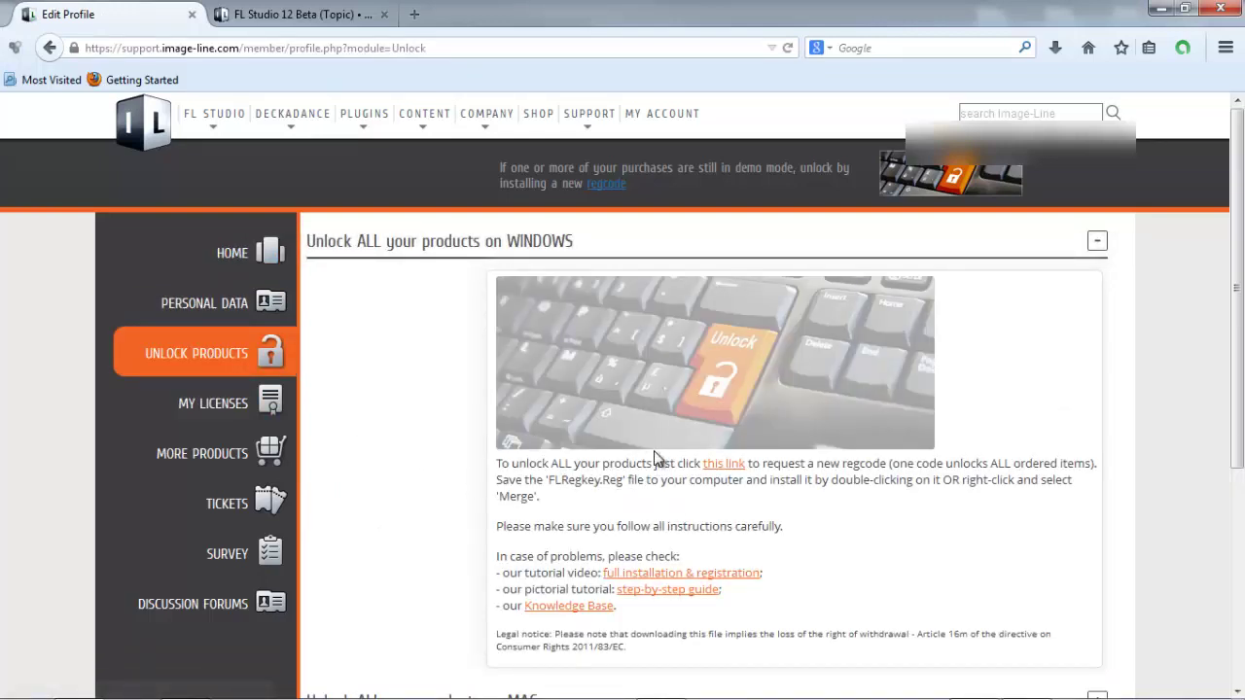
# - Download the Windows FLRegkey.Reg file and merge it into the registry
pyautogui.click(724, 466)
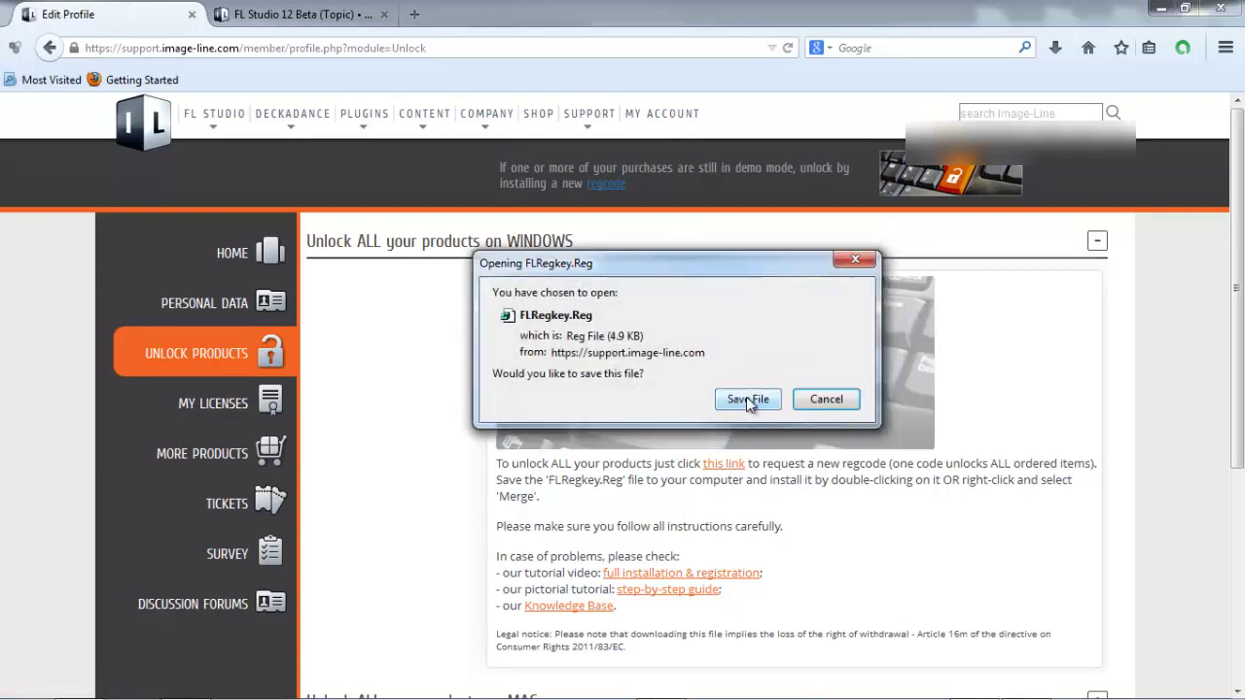
pyautogui.click(746, 399)
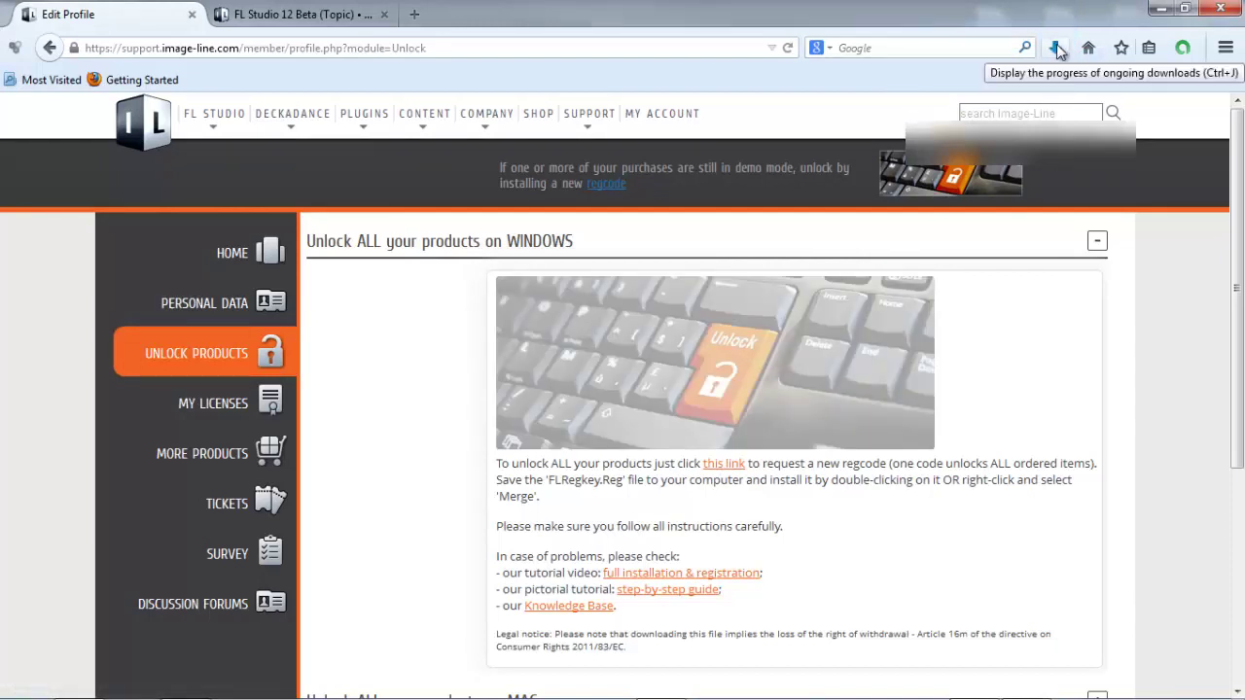
pyautogui.click(1057, 48)
pyautogui.click(881, 117)
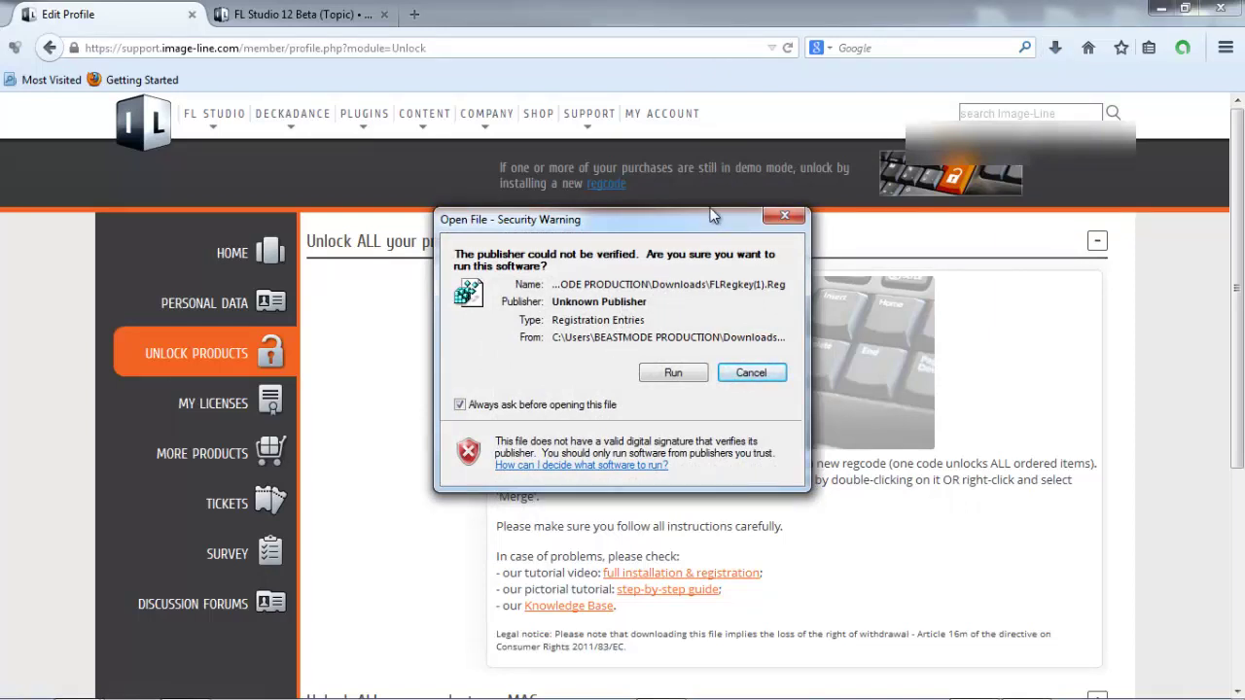
pyautogui.click(676, 376)
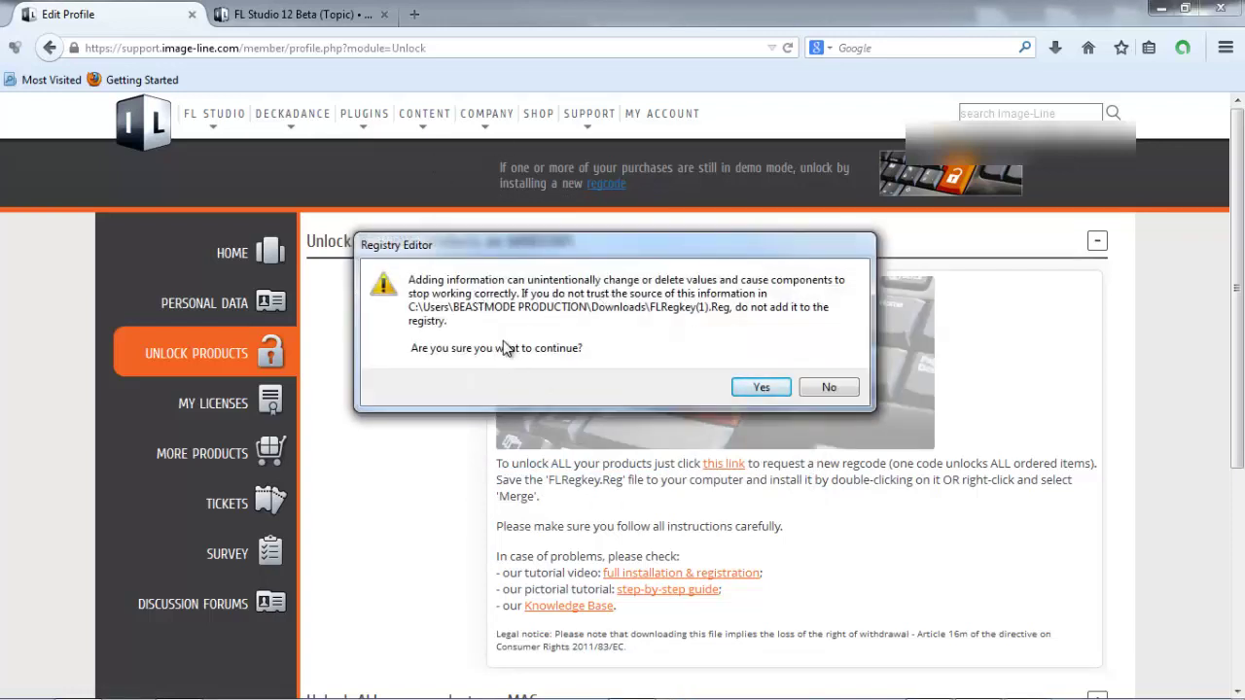
pyautogui.click(751, 387)
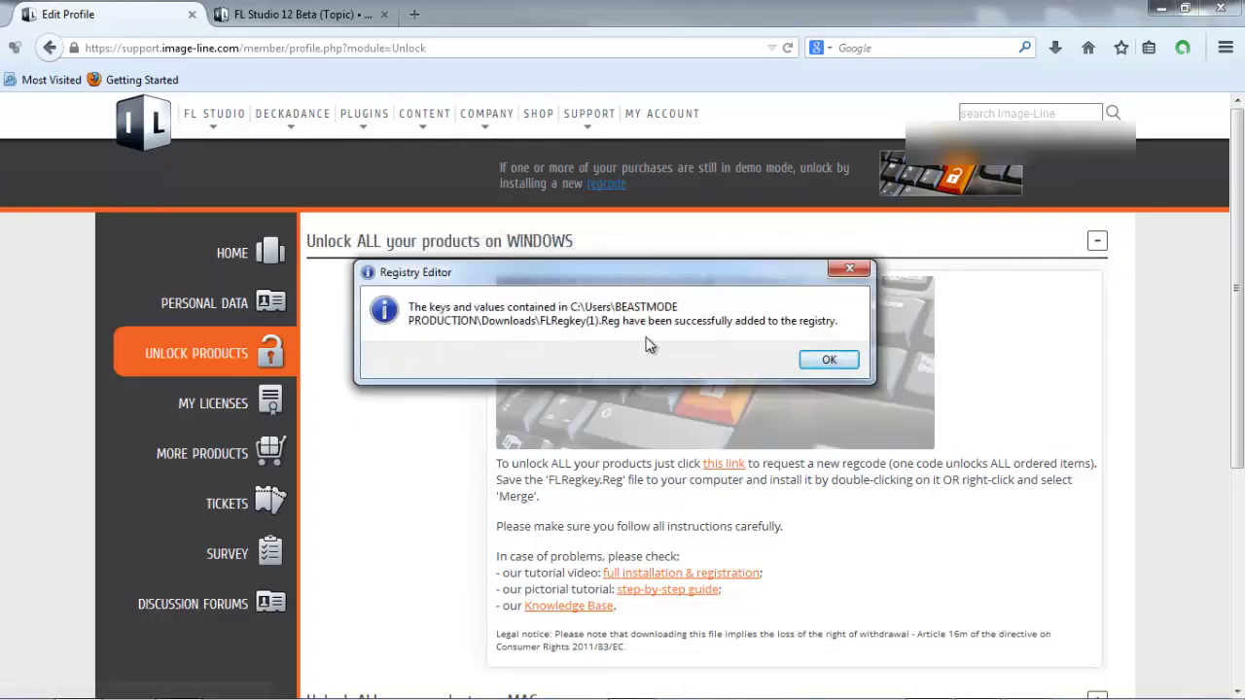
pyautogui.click(830, 361)
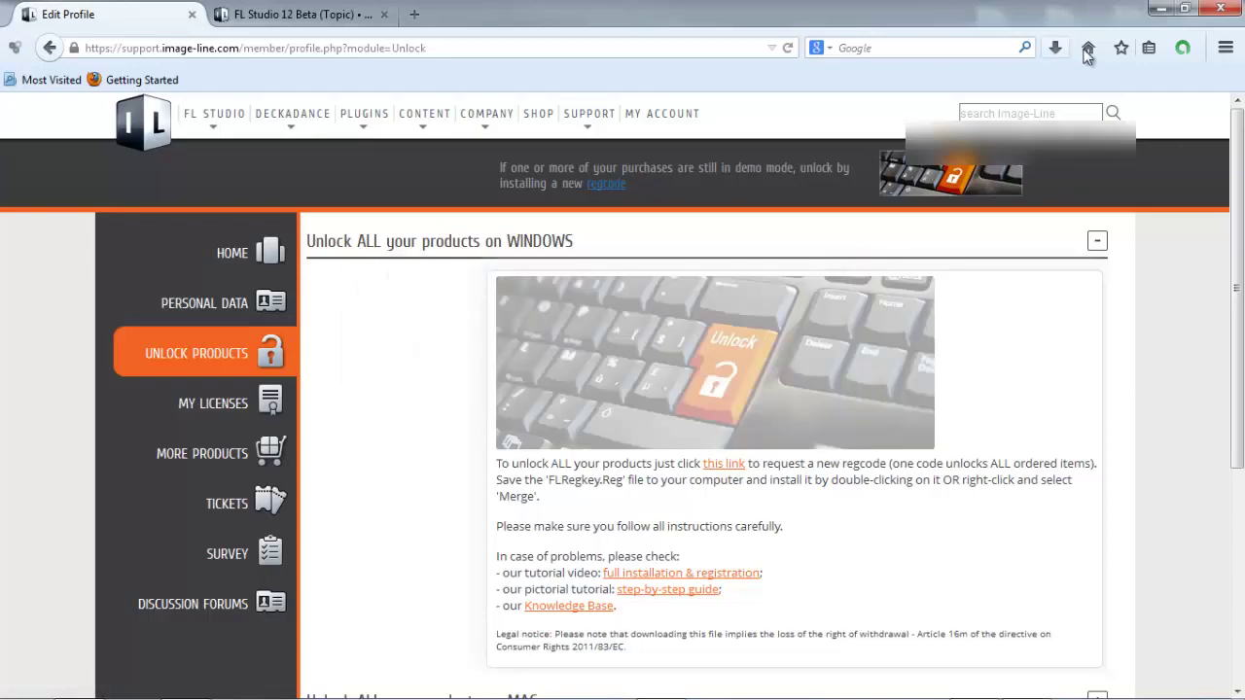
# - Return to the setup and install for all users in C:\Program Files\Image-Line\FL Studio 11.5 beta, with VST plugins in C:\Program Files\VstPlugins
pyautogui.click(1158, 10)
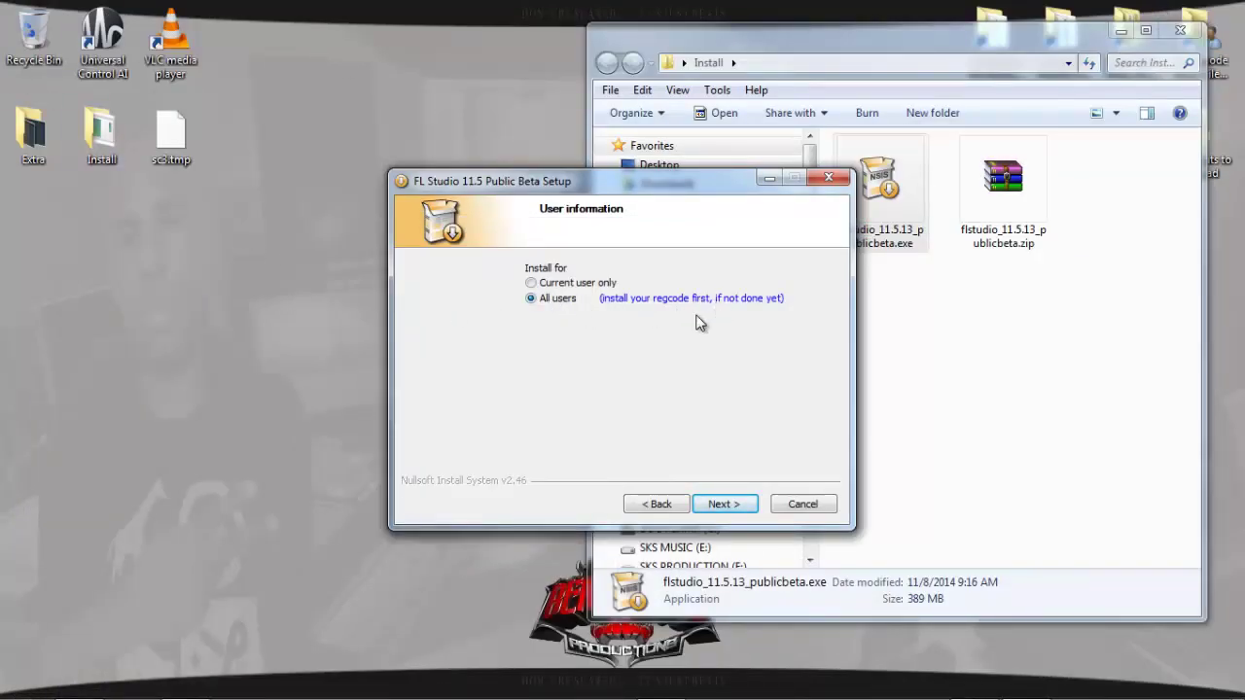
pyautogui.click(737, 506)
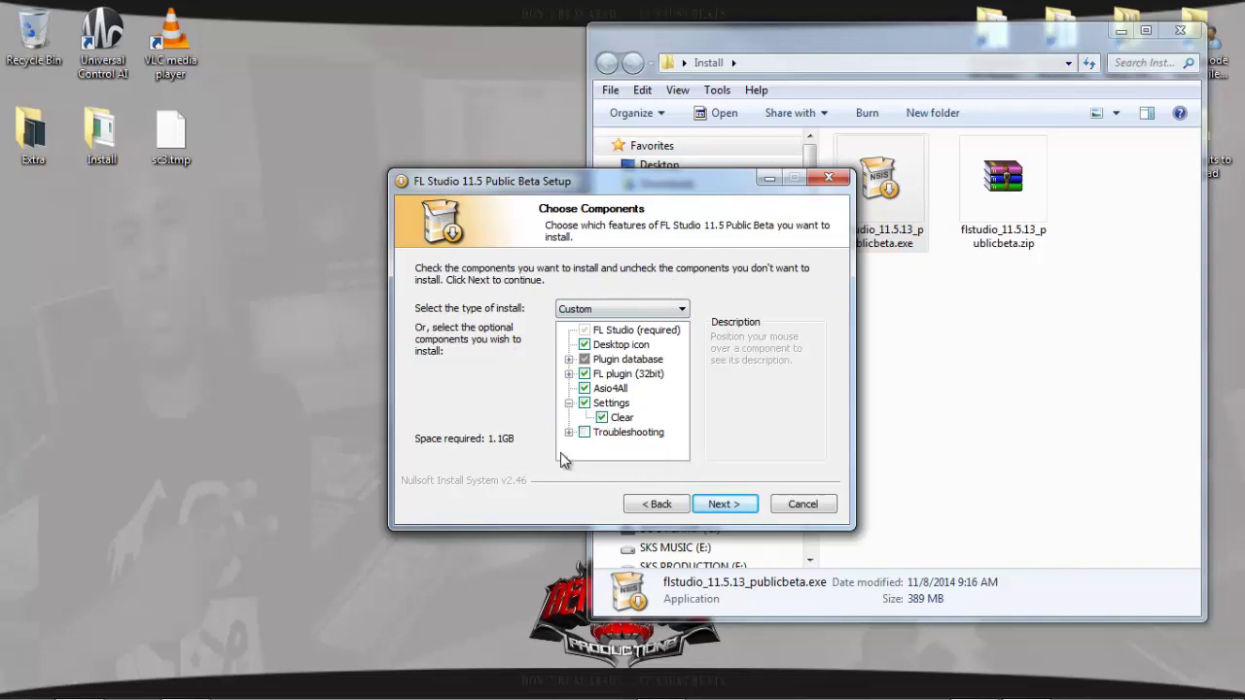
pyautogui.click(728, 505)
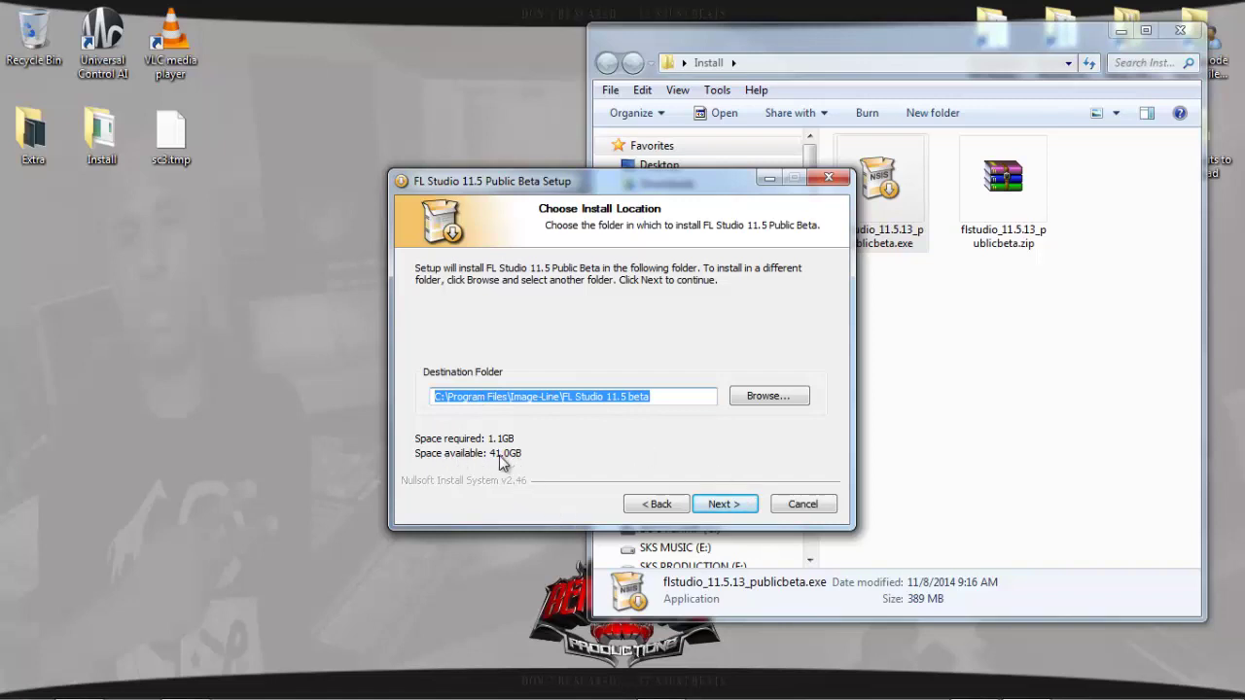
pyautogui.click(736, 508)
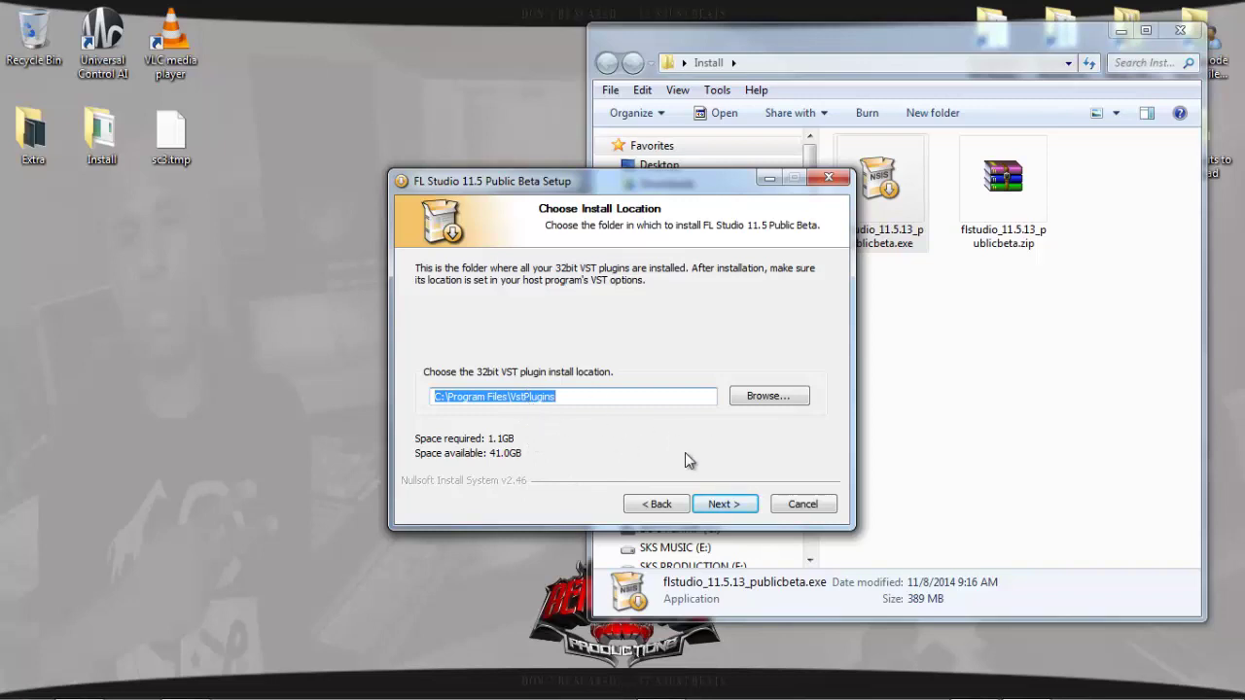
pyautogui.click(736, 506)
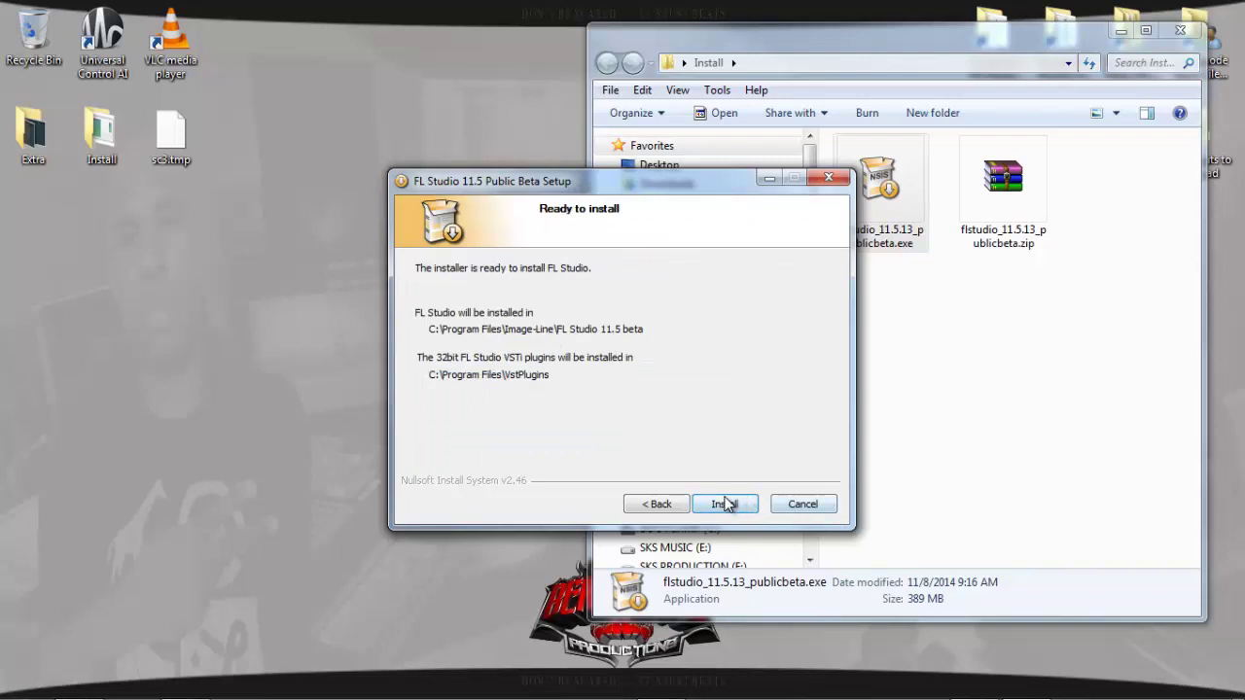
pyautogui.click(728, 505)
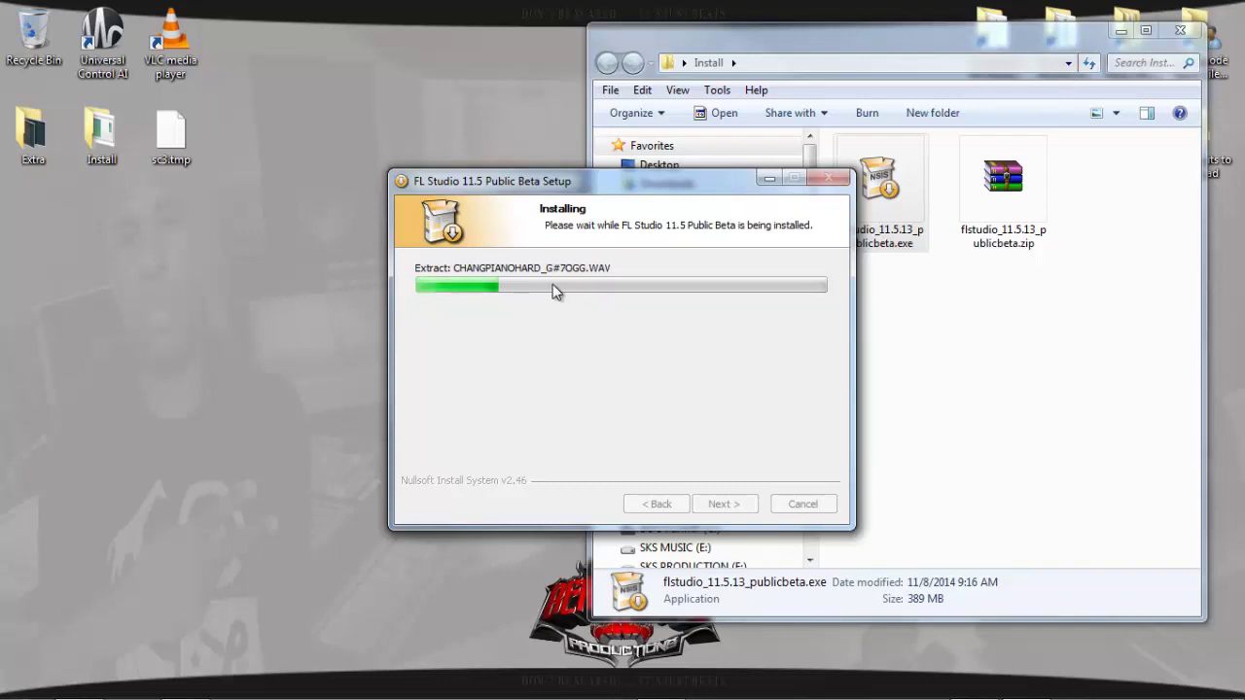
# - Arrange the setup window and the Install folder window side by side on the desktop
pyautogui.moveTo(667, 190); pyautogui.dragTo(307, 167)
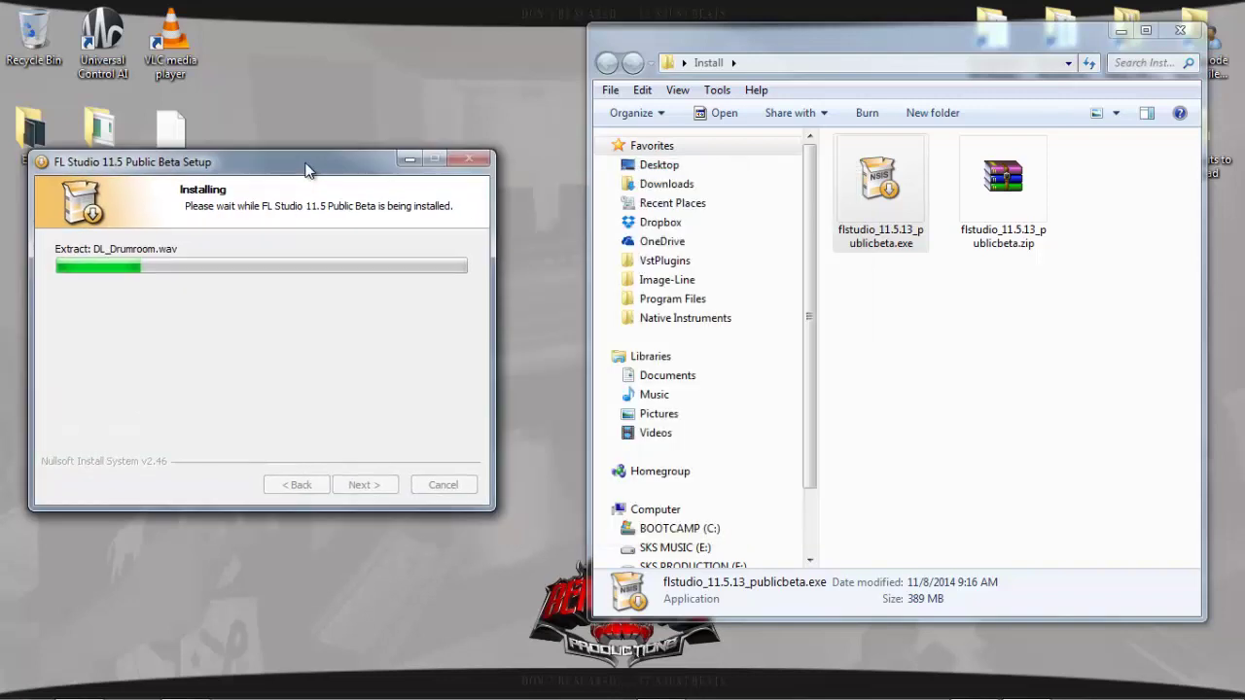
pyautogui.moveTo(846, 49)
pyautogui.mouseDown()
pyautogui.moveTo(847, 248)
pyautogui.moveTo(685, 396)
pyautogui.moveTo(650, 406)
pyautogui.moveTo(667, 169)
pyautogui.moveTo(768, 79)
pyautogui.moveTo(835, 60)
pyautogui.mouseUp()
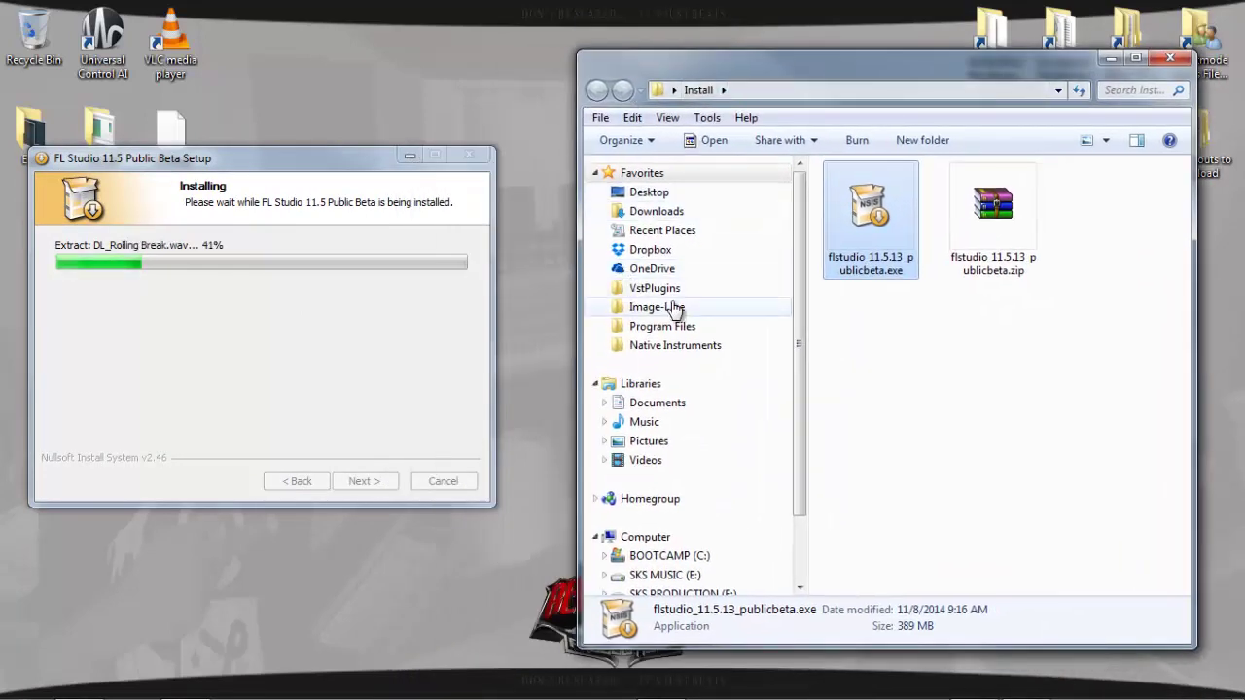
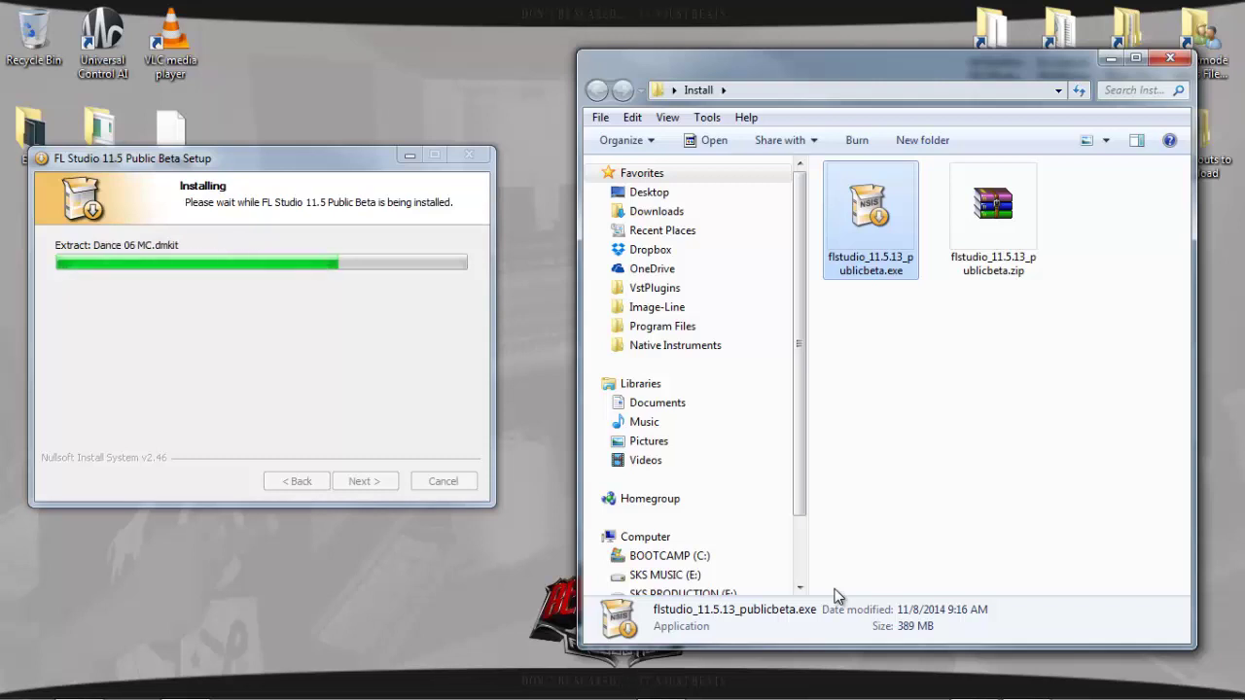
# - Switch to Firefox and look through the opening post of the FL Studio 12 Beta forum topic, up to the installation warnings
pyautogui.moveTo(1089, 681)
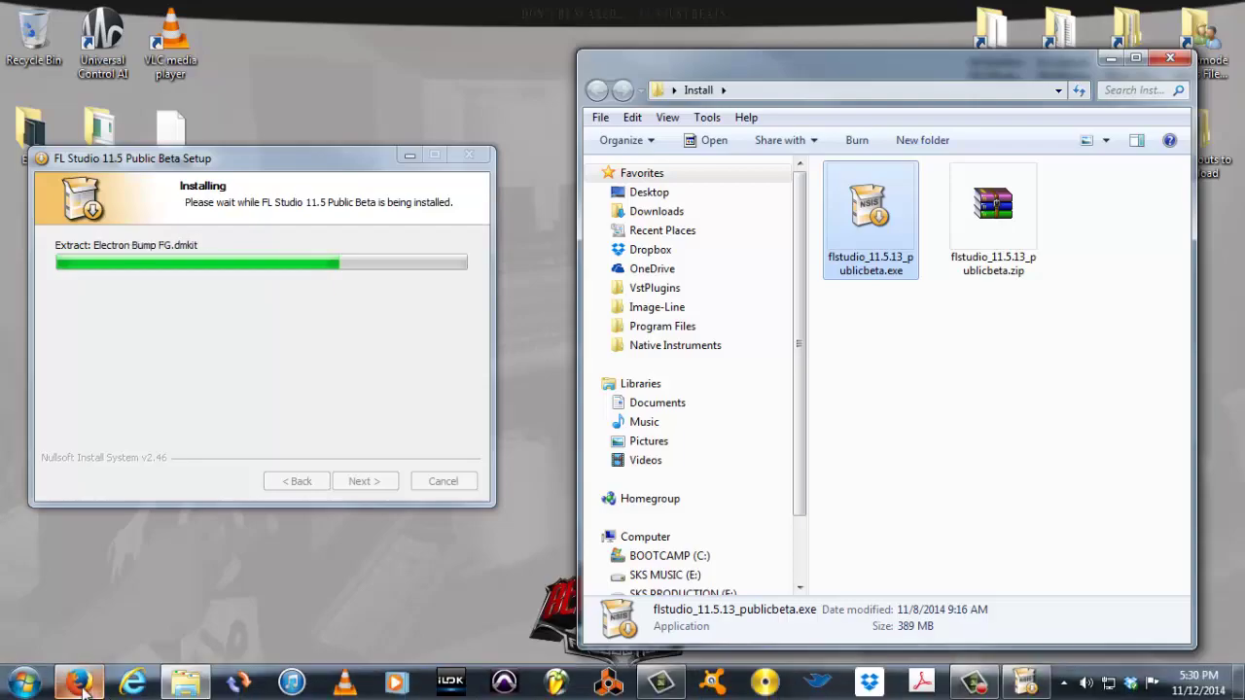
pyautogui.click(78, 692)
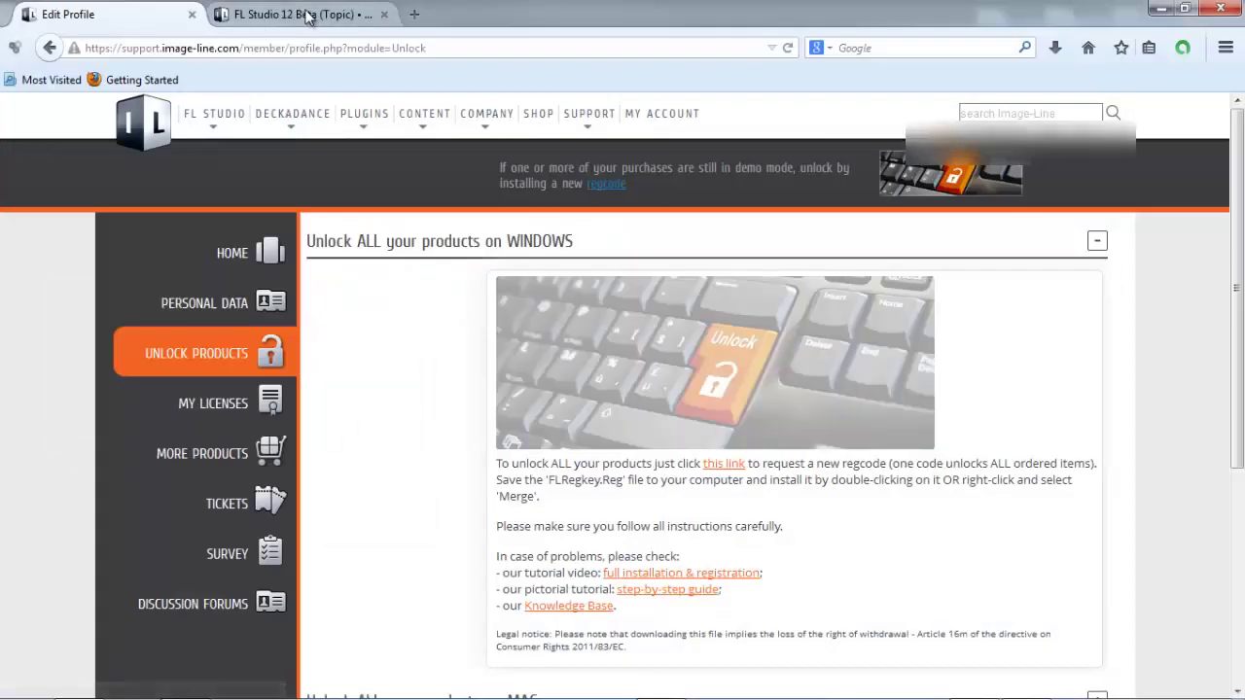
pyautogui.click(304, 14)
pyautogui.scroll(5, 746, 256)
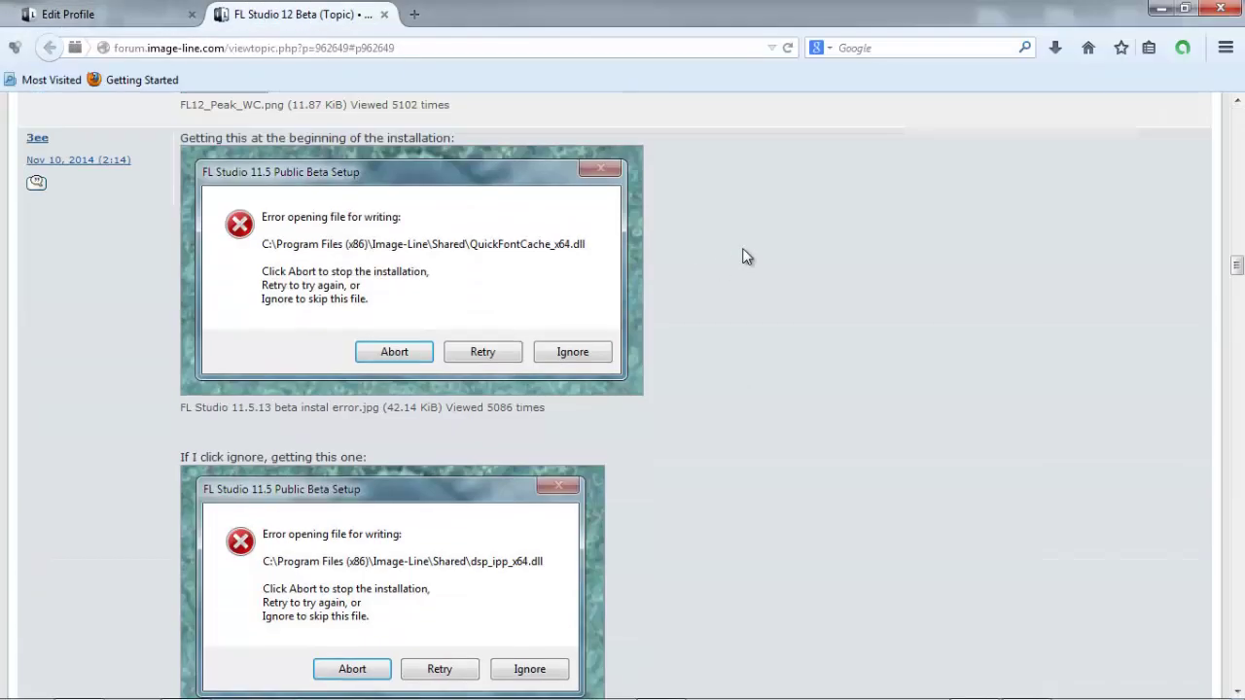
pyautogui.scroll(15, 746, 256)
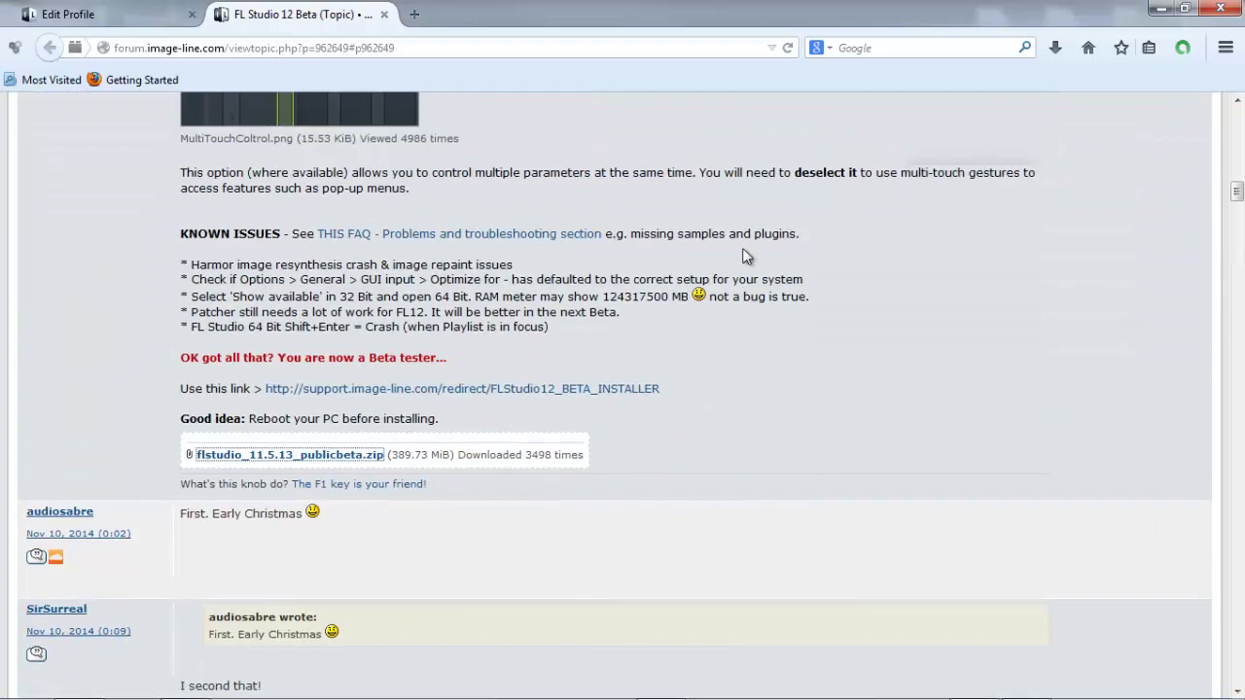
pyautogui.scroll(3, 746, 256)
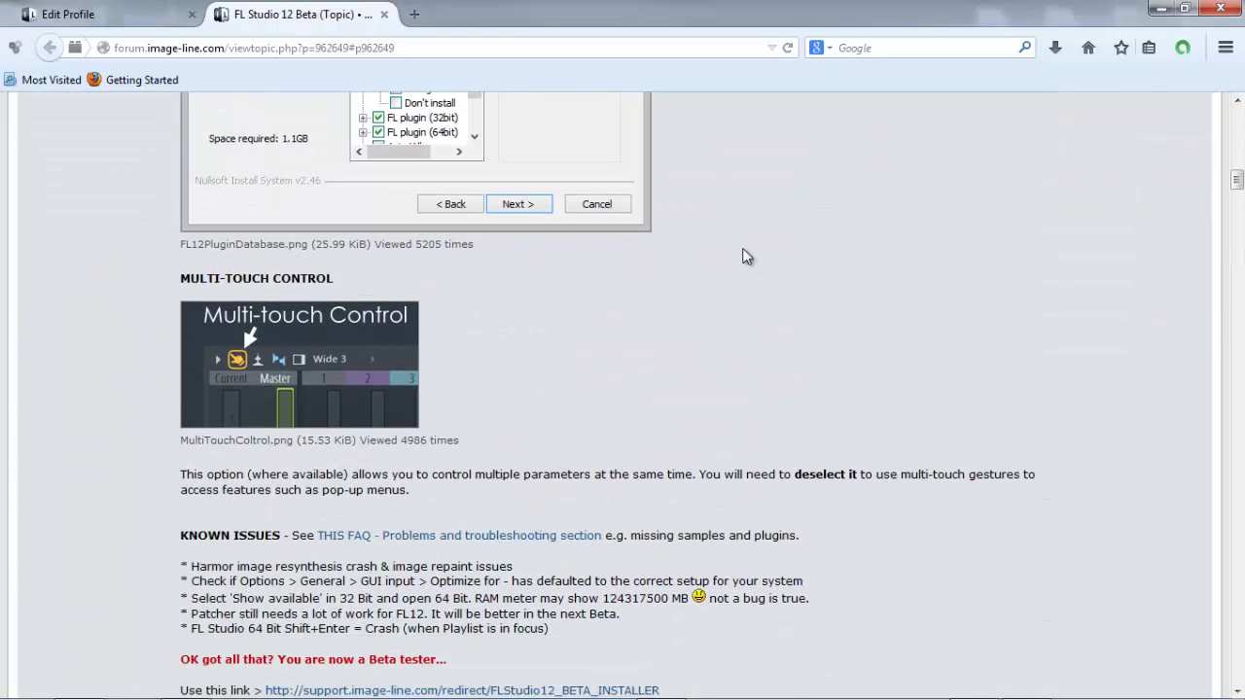
pyautogui.scroll(-1, 746, 256)
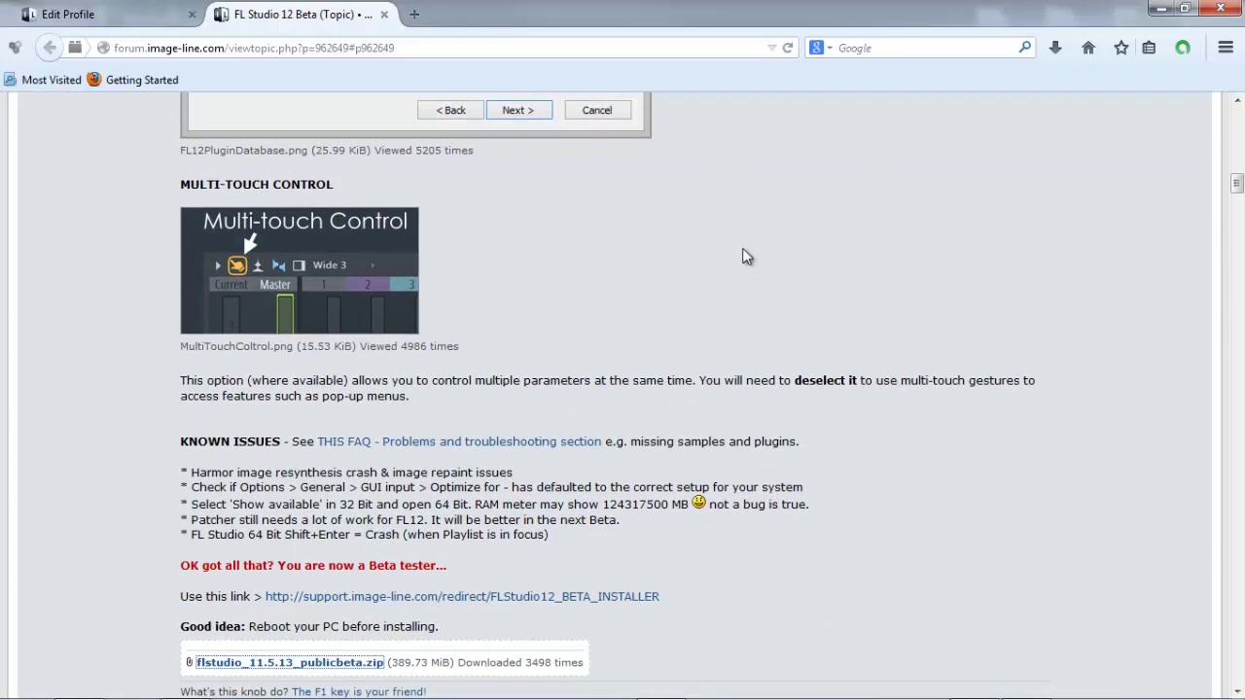
pyautogui.scroll(-1, 746, 256)
pyautogui.scroll(8, 746, 256)
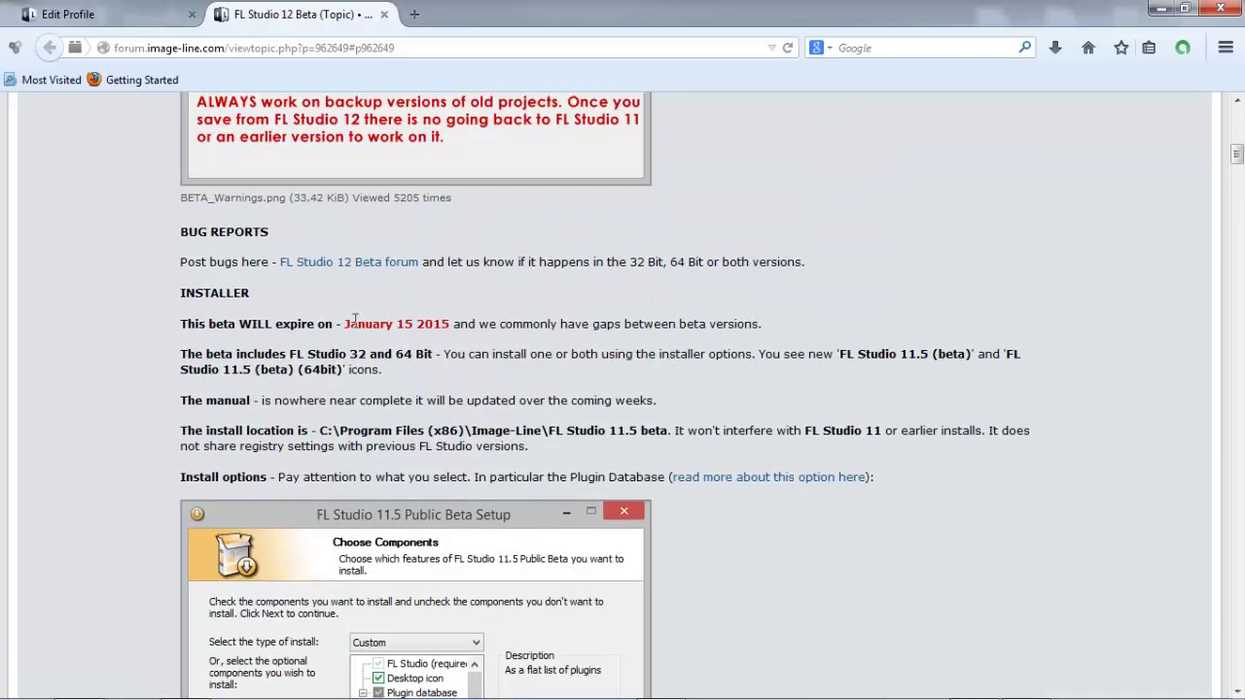
pyautogui.scroll(5, 432, 358)
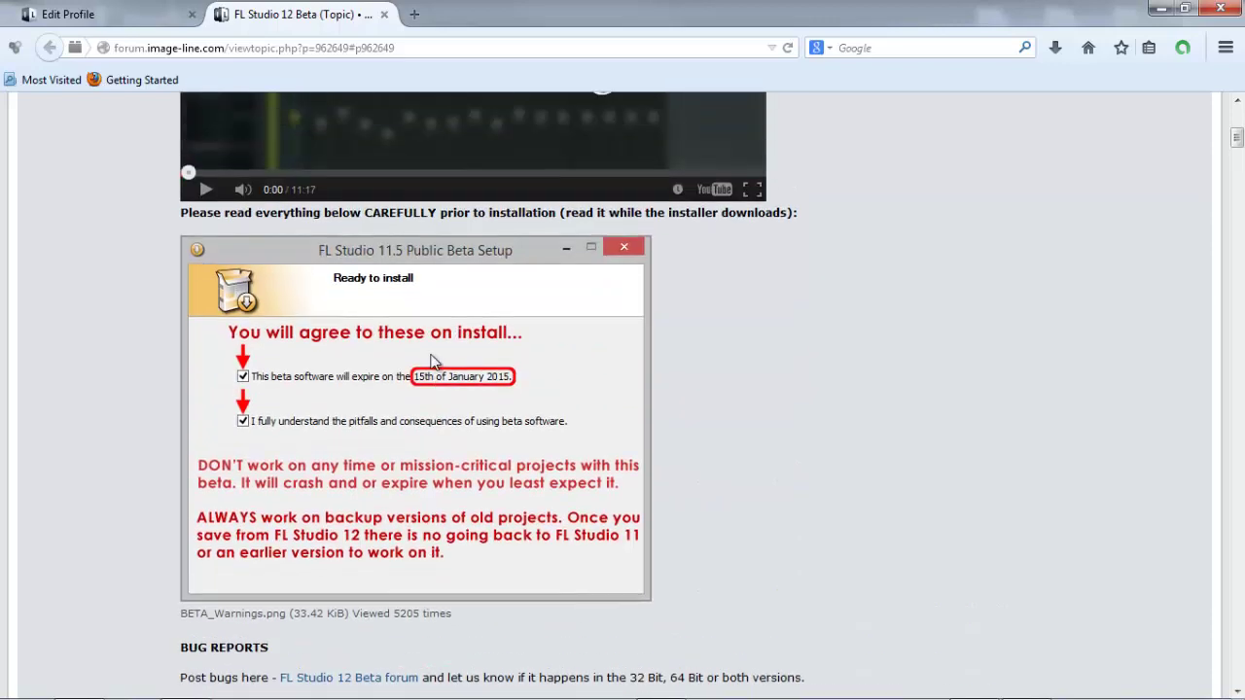
pyautogui.scroll(4, 387, 364)
# - Read the beta post's bug report, installer, install options and known issues sections
pyautogui.scroll(-6, 387, 360)
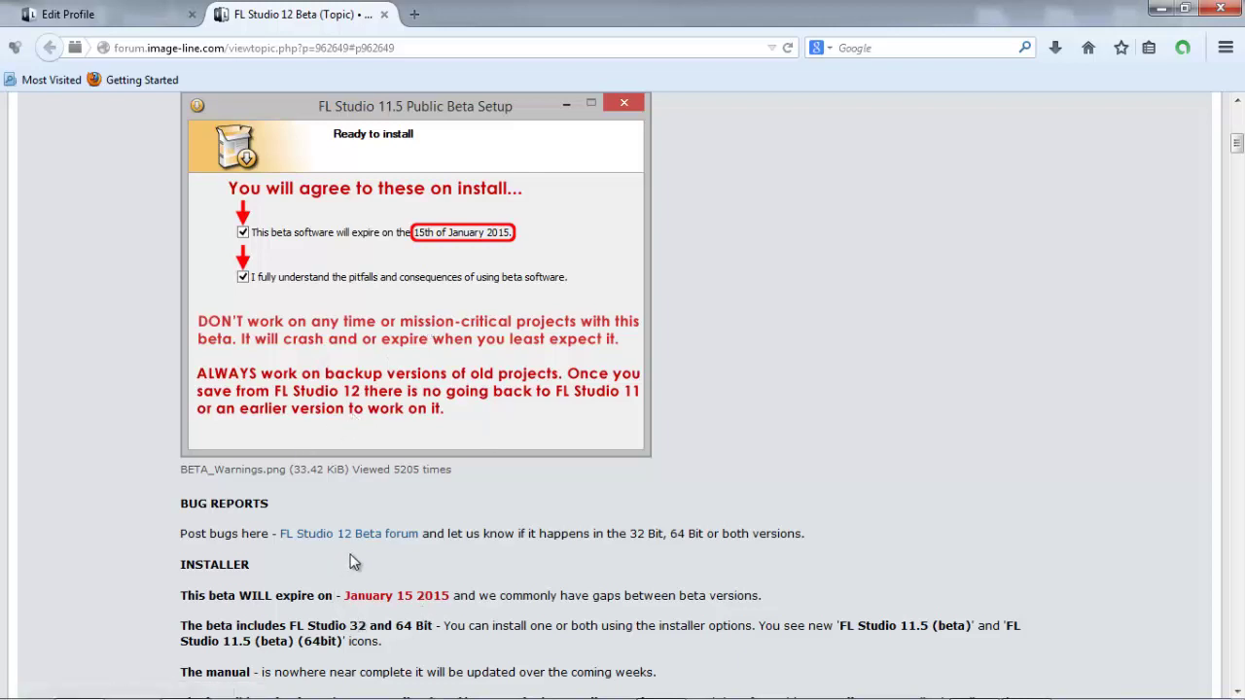
pyautogui.scroll(-5, 310, 564)
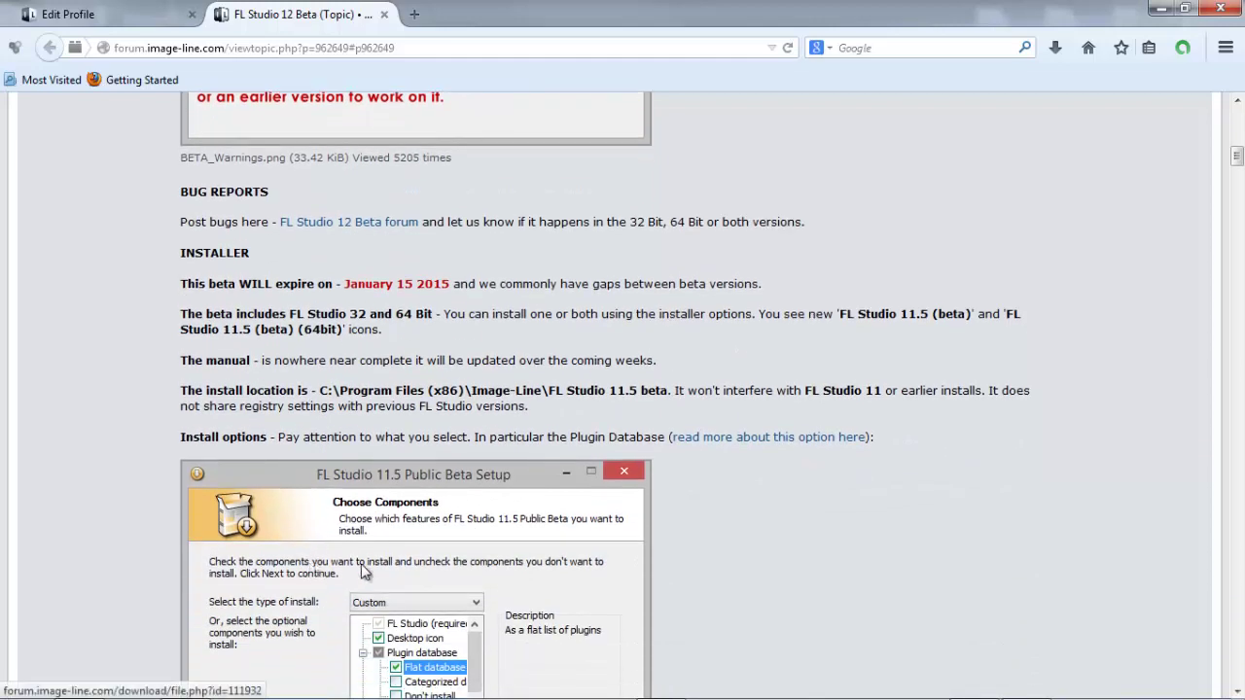
pyautogui.scroll(-7, 682, 540)
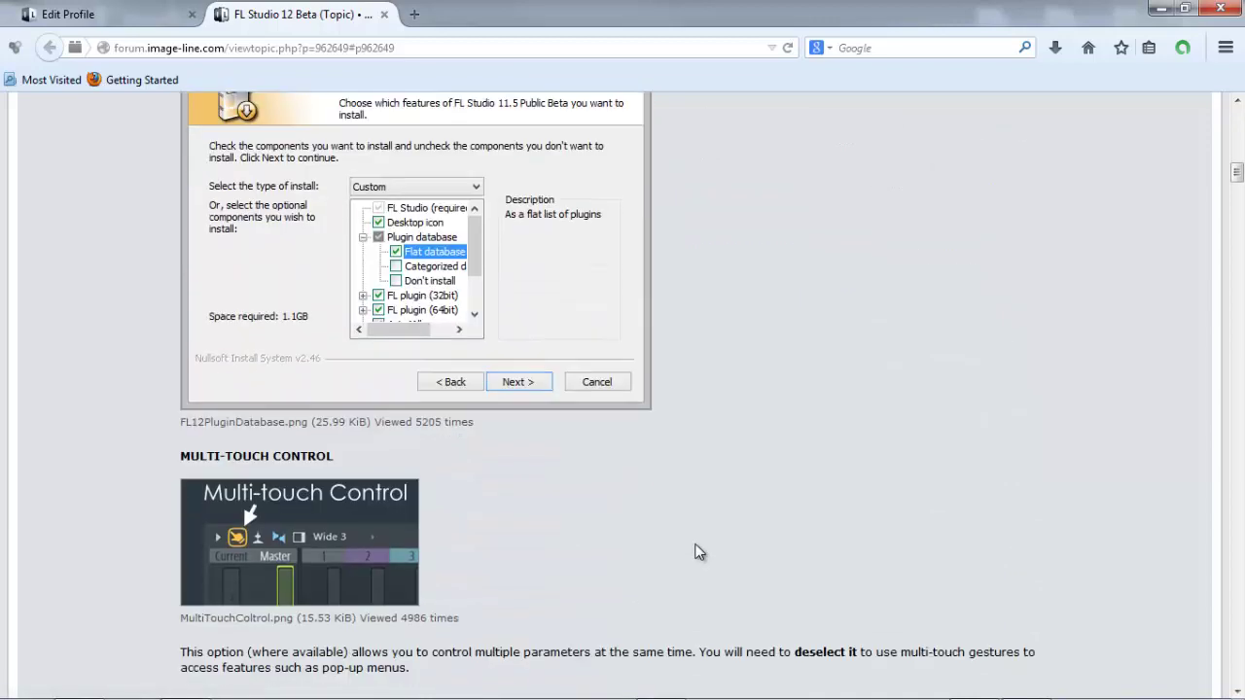
pyautogui.scroll(-3, 699, 552)
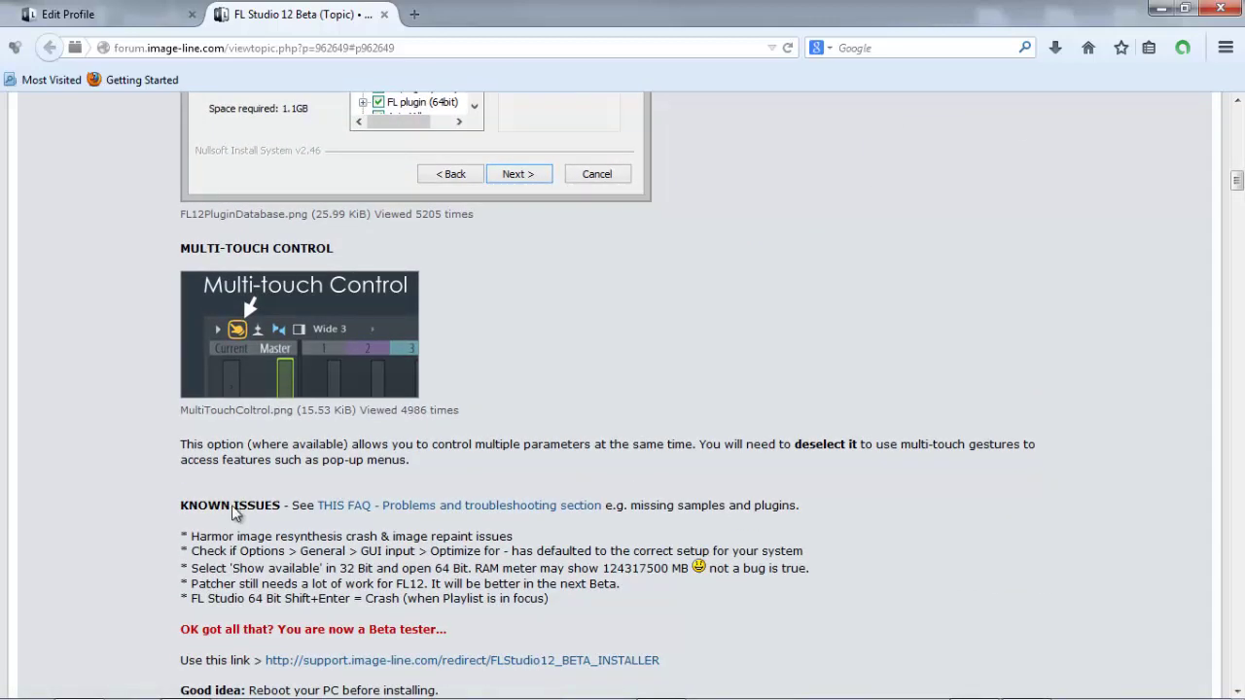
pyautogui.scroll(-3, 394, 566)
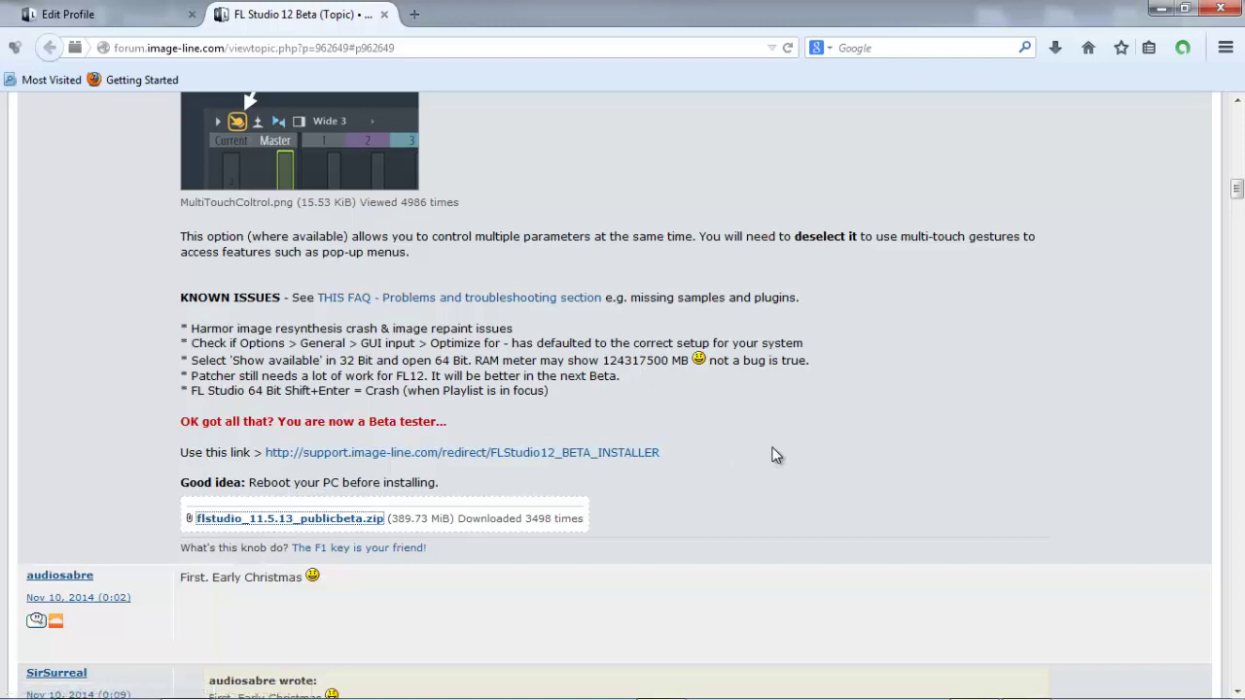
pyautogui.scroll(2, 775, 455)
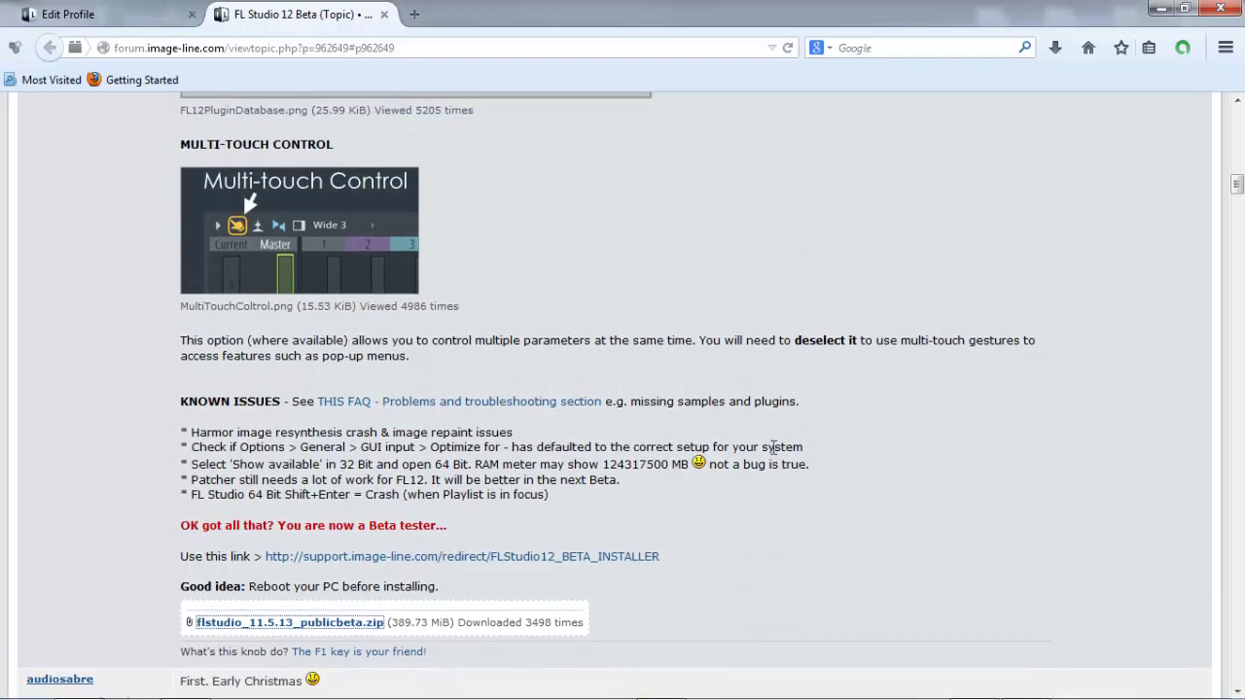
pyautogui.scroll(8, 690, 394)
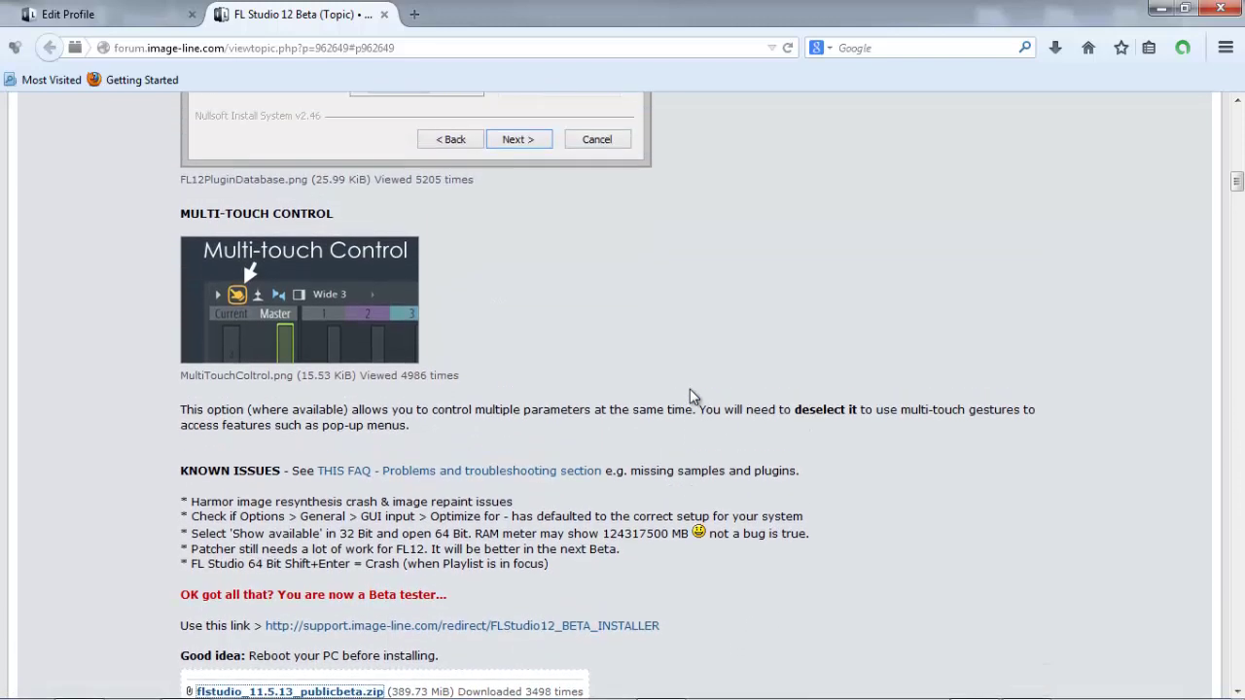
pyautogui.scroll(8, 690, 389)
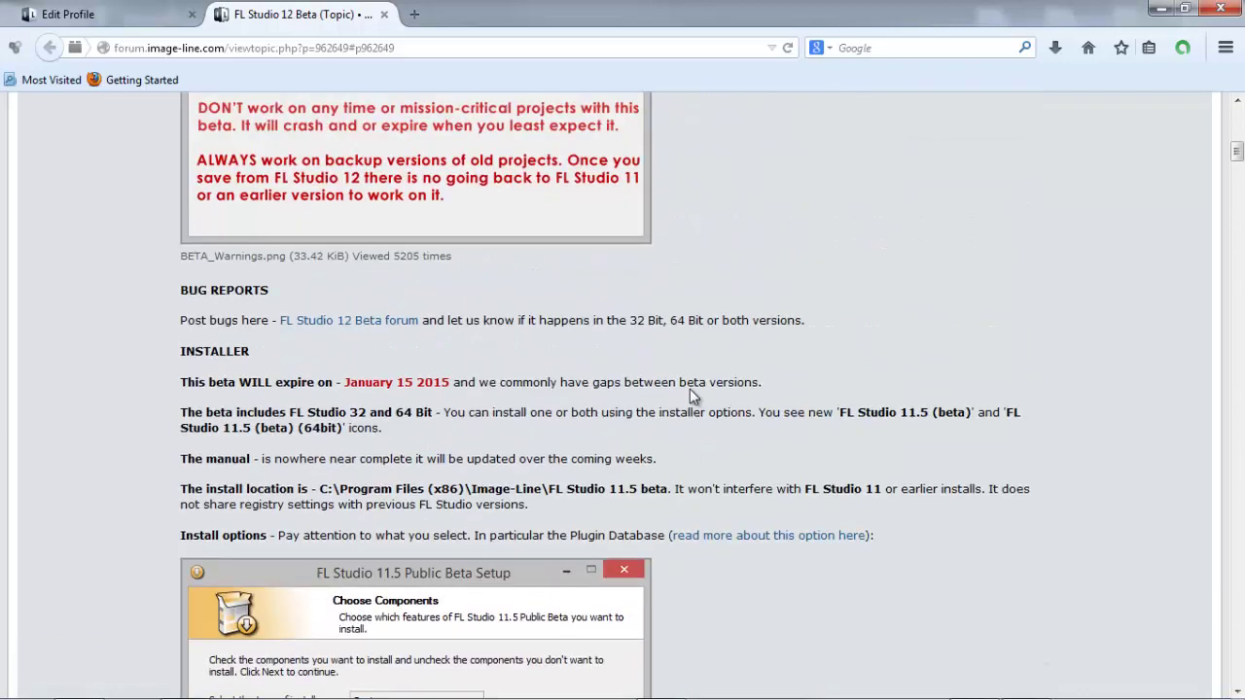
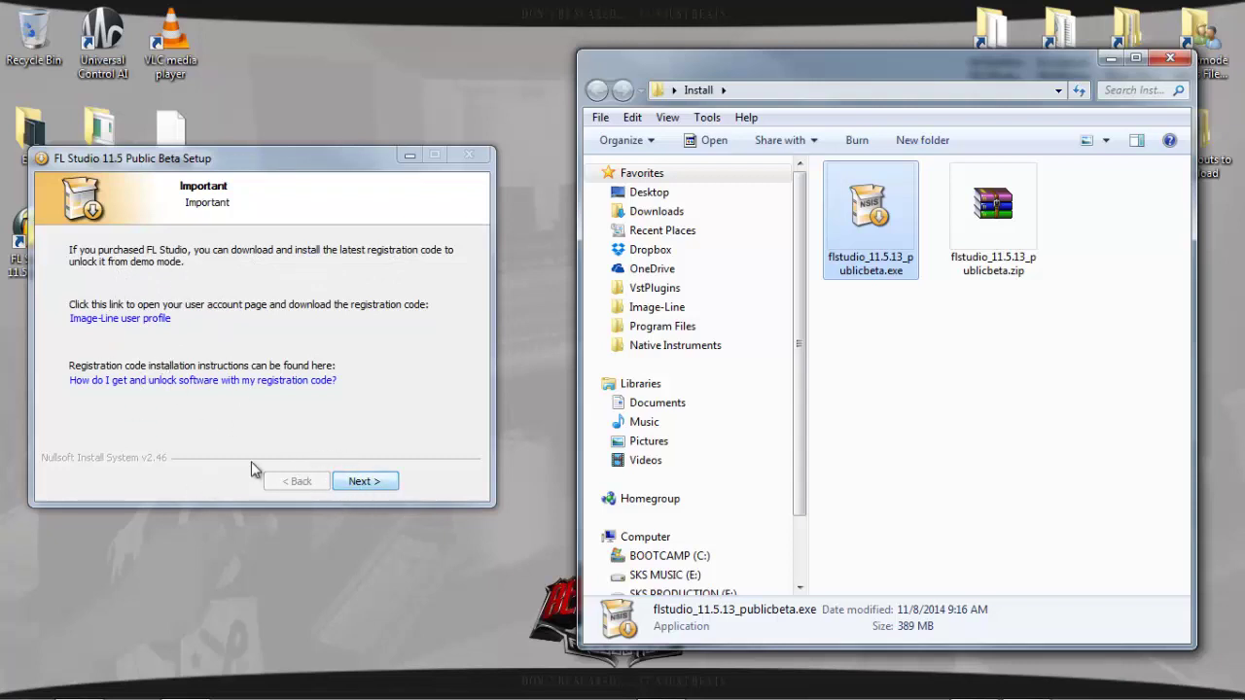
# - Finish the setup wizard with Run FL Studio 11.5 Public Beta enabled and bring the launched program to the front
pyautogui.click(377, 484)
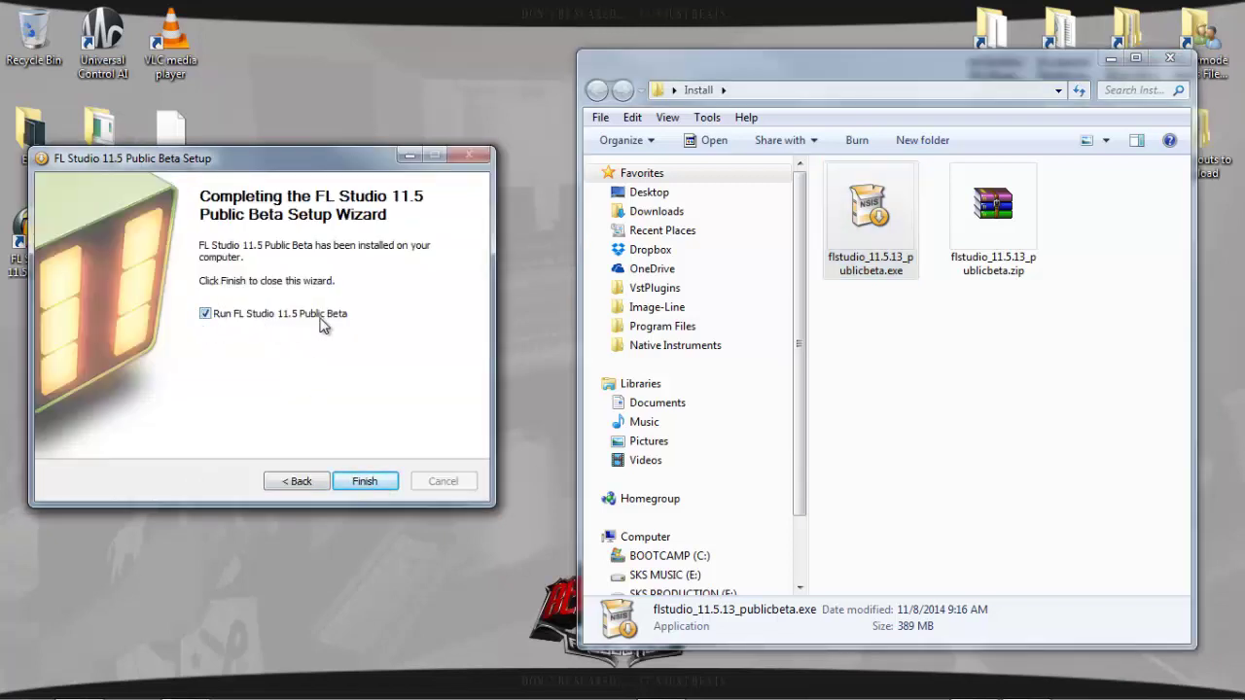
pyautogui.click(375, 483)
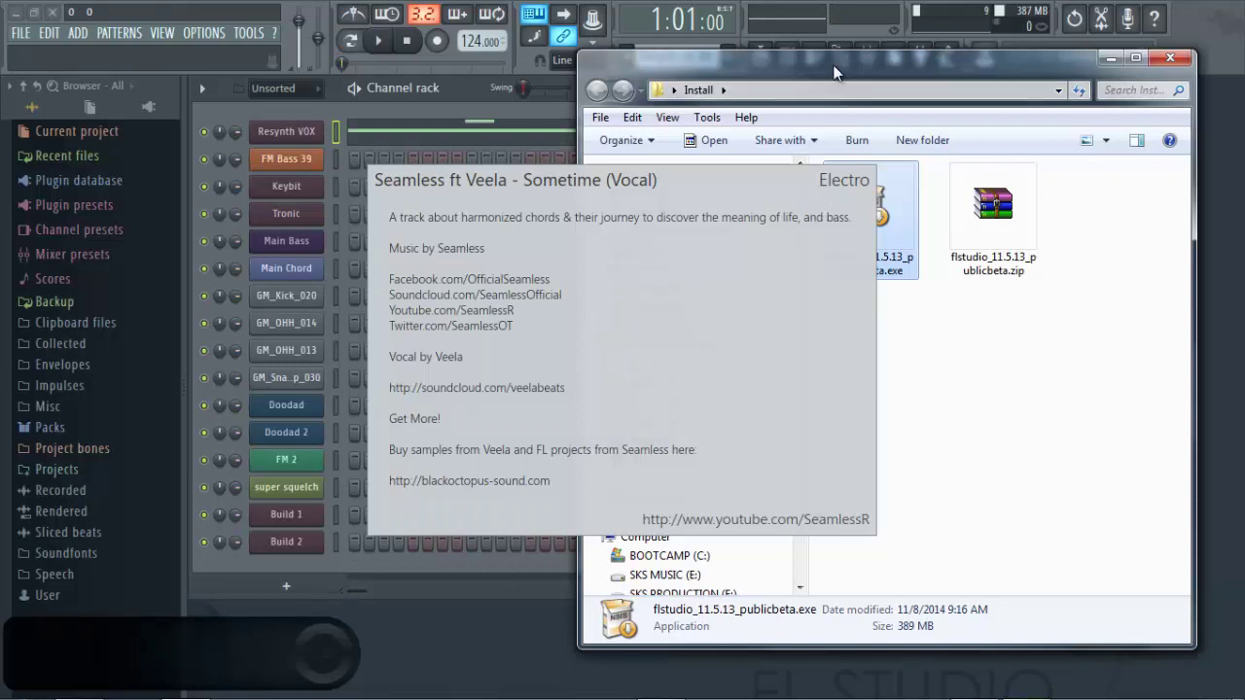
pyautogui.click(614, 265)
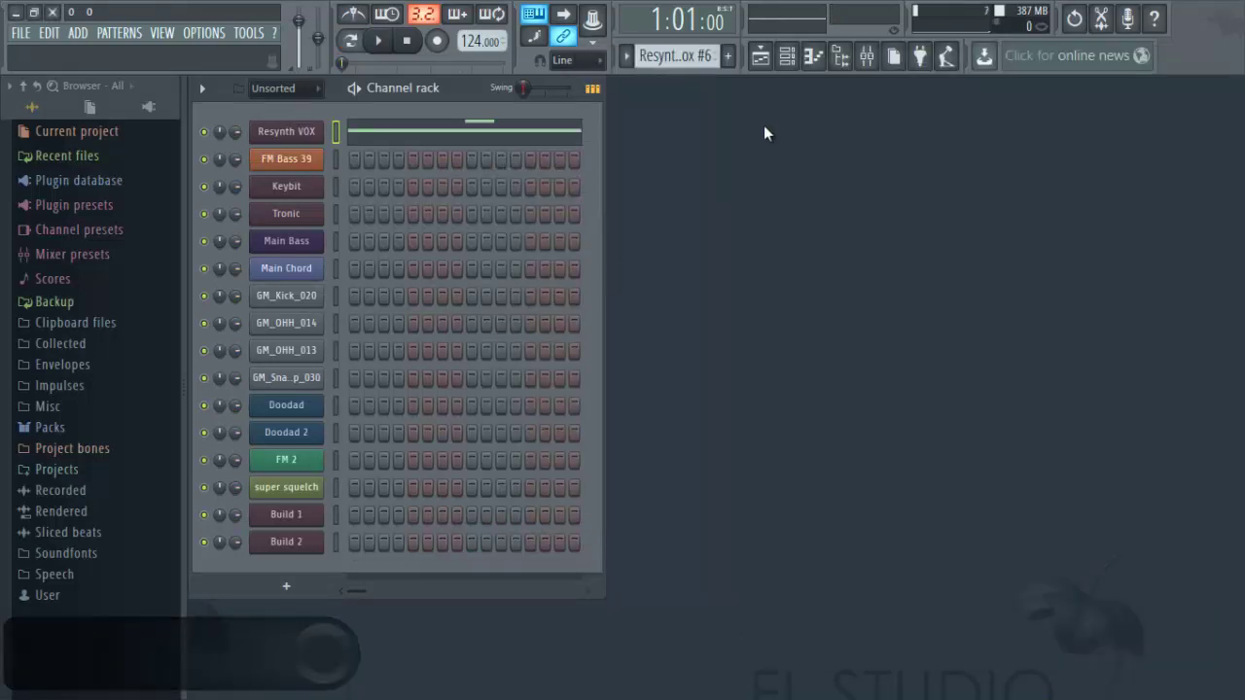
# - Check the audio device and mixer settings, then close the settings window
pyautogui.click(204, 32)
pyautogui.click(237, 85)
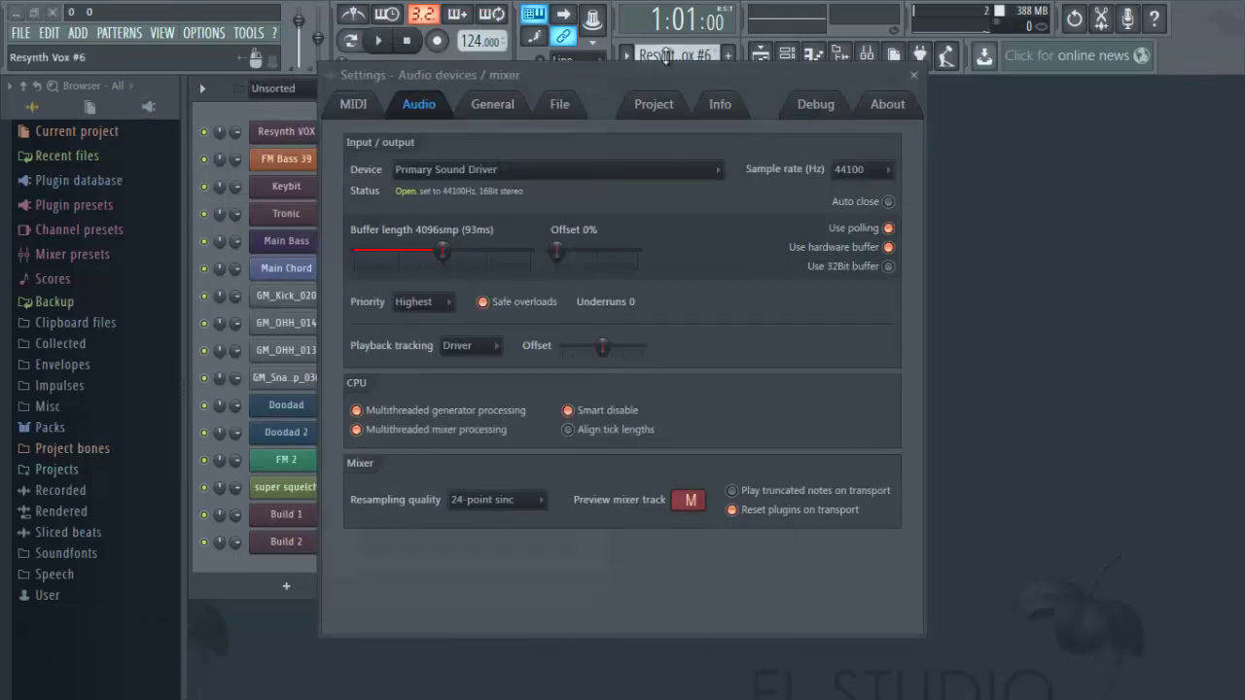
pyautogui.click(914, 76)
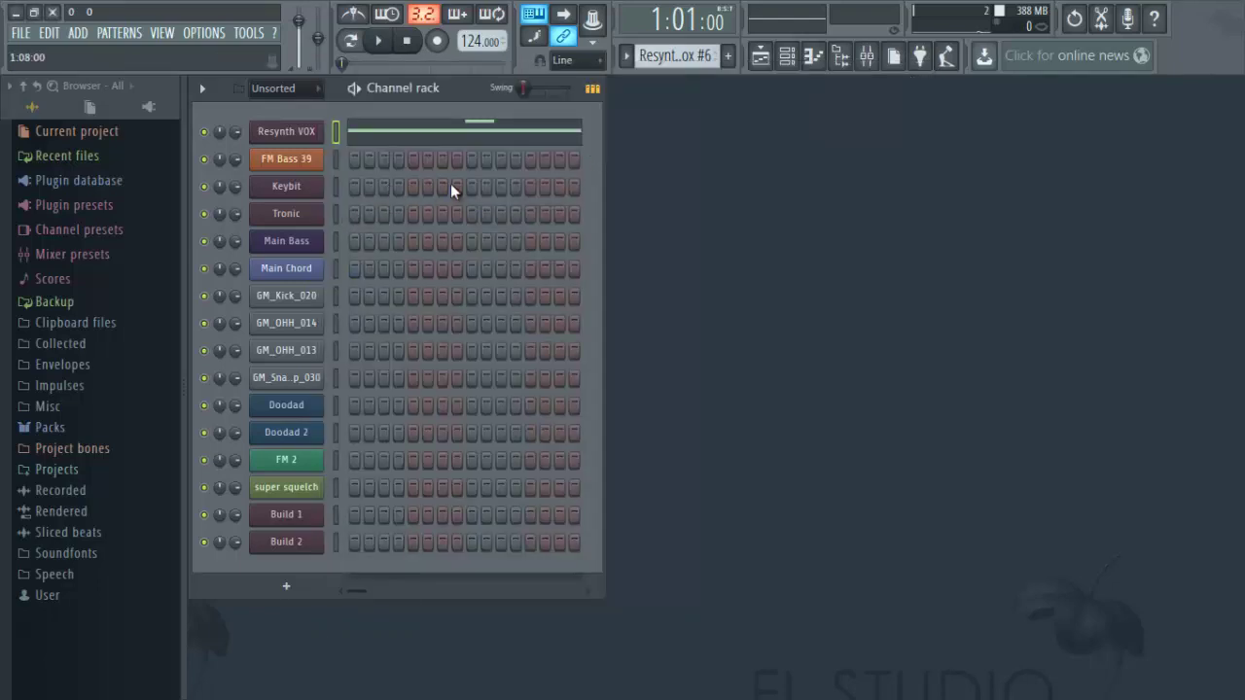
# - Play the loaded demo song and show its playlist maximized
pyautogui.press('space')
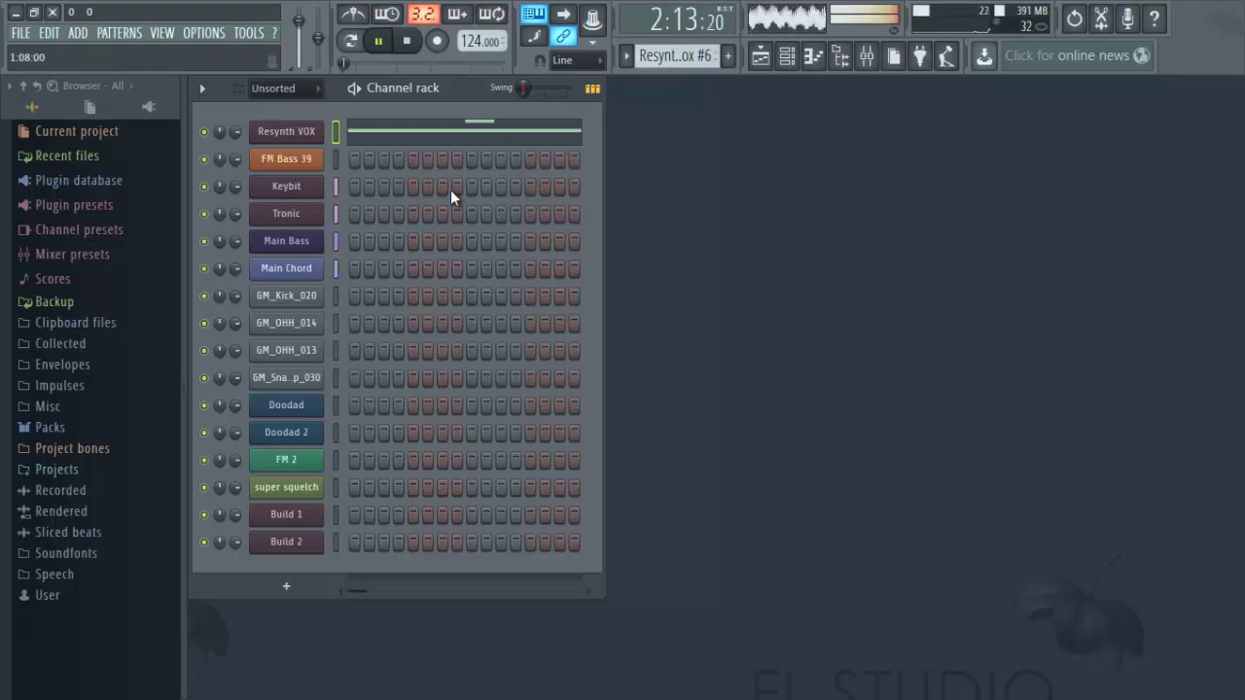
pyautogui.click(771, 62)
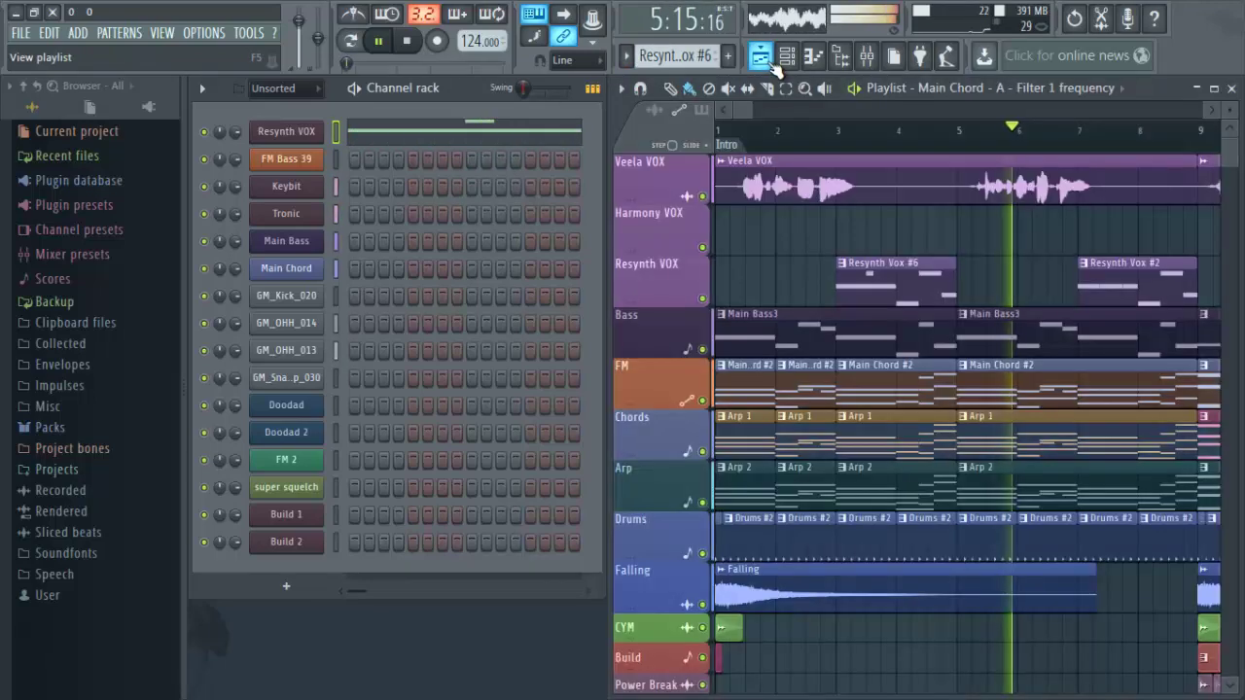
pyautogui.doubleClick(1046, 88)
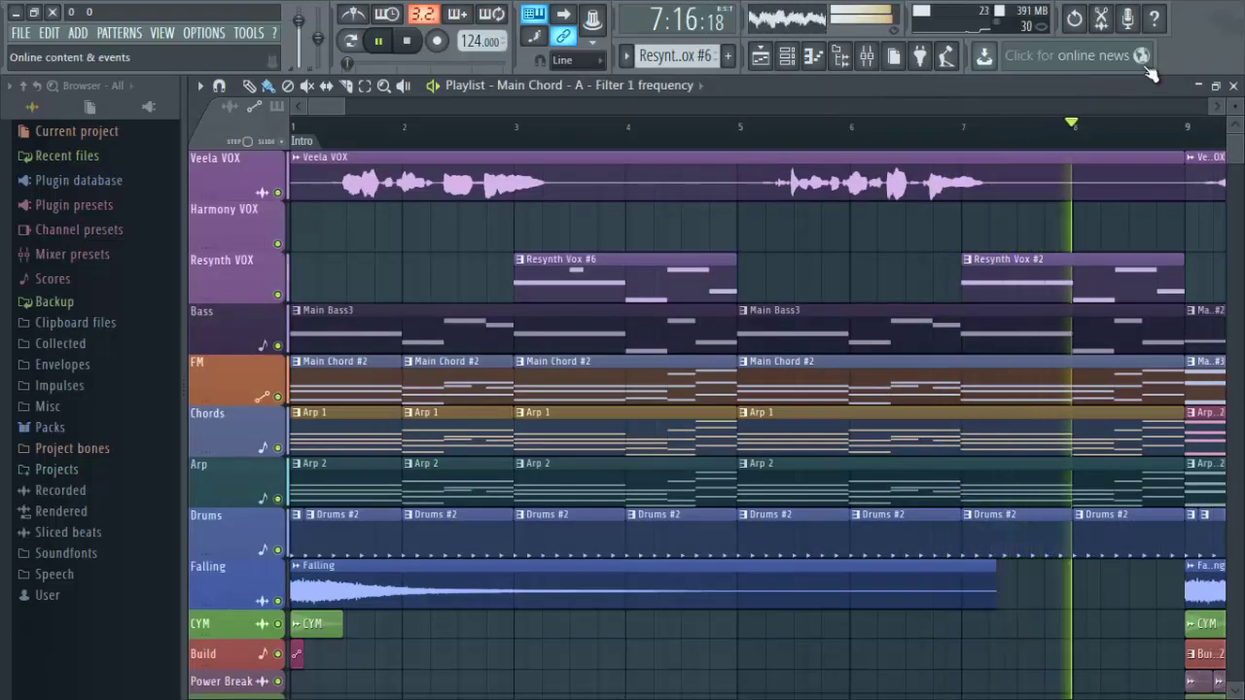
# - Hide the main toolbars and zoom out the playlist to examine the song's arrangement from Intro to the second Drop
pyautogui.rightClick(1183, 43)
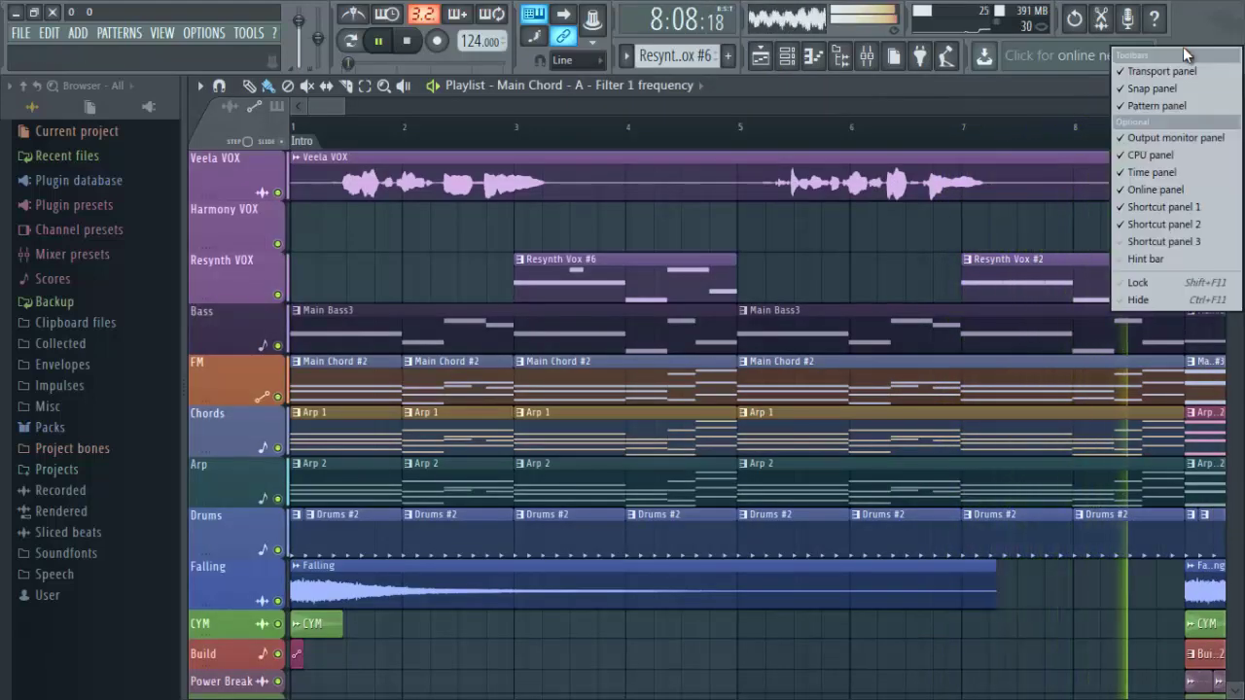
pyautogui.click(1158, 300)
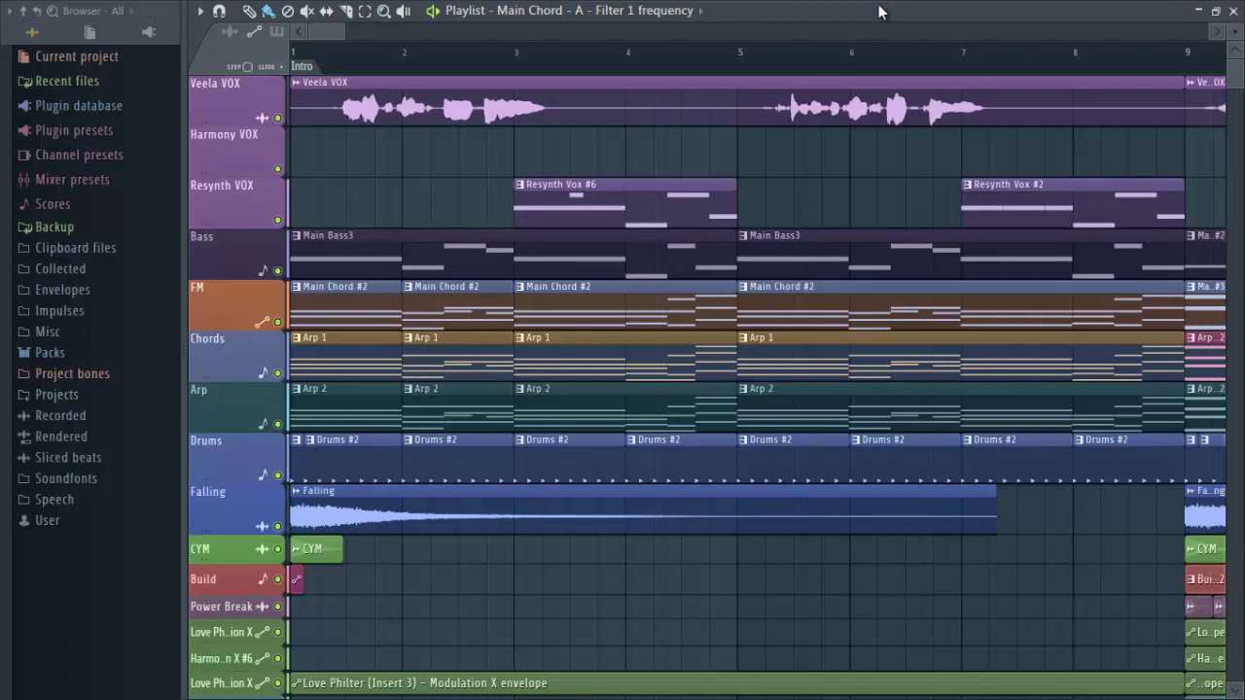
pyautogui.scroll(-5, 702, 76)
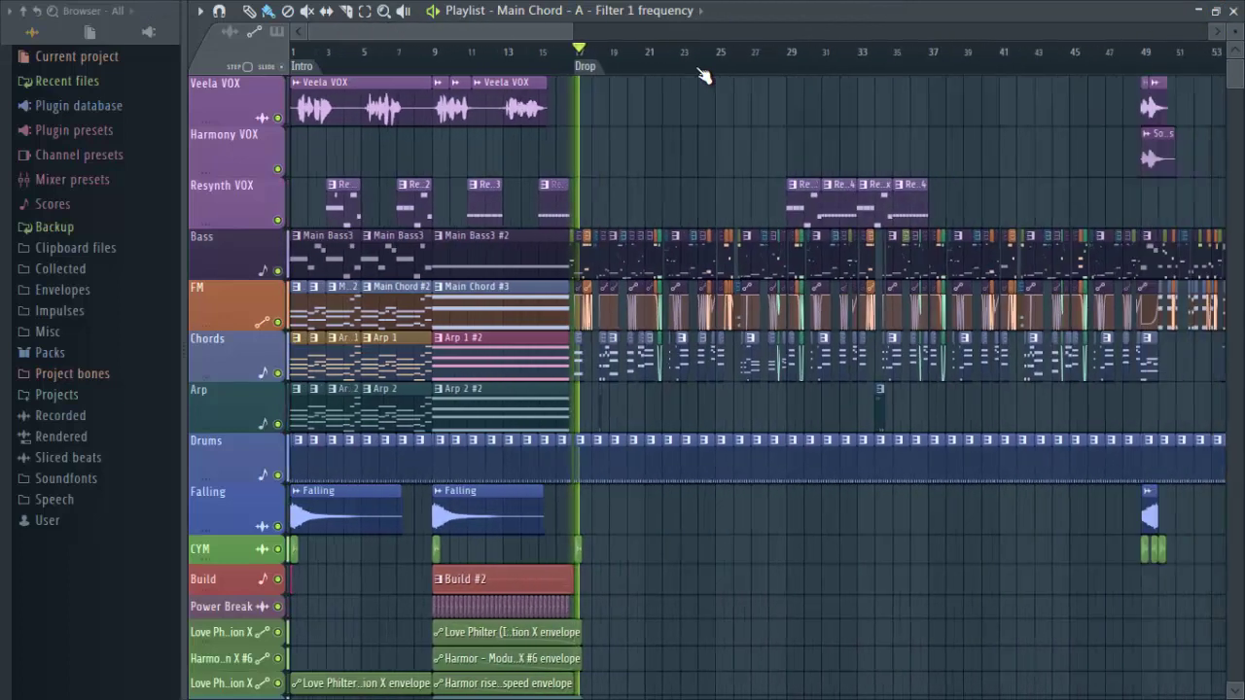
pyautogui.scroll(-3, 702, 76)
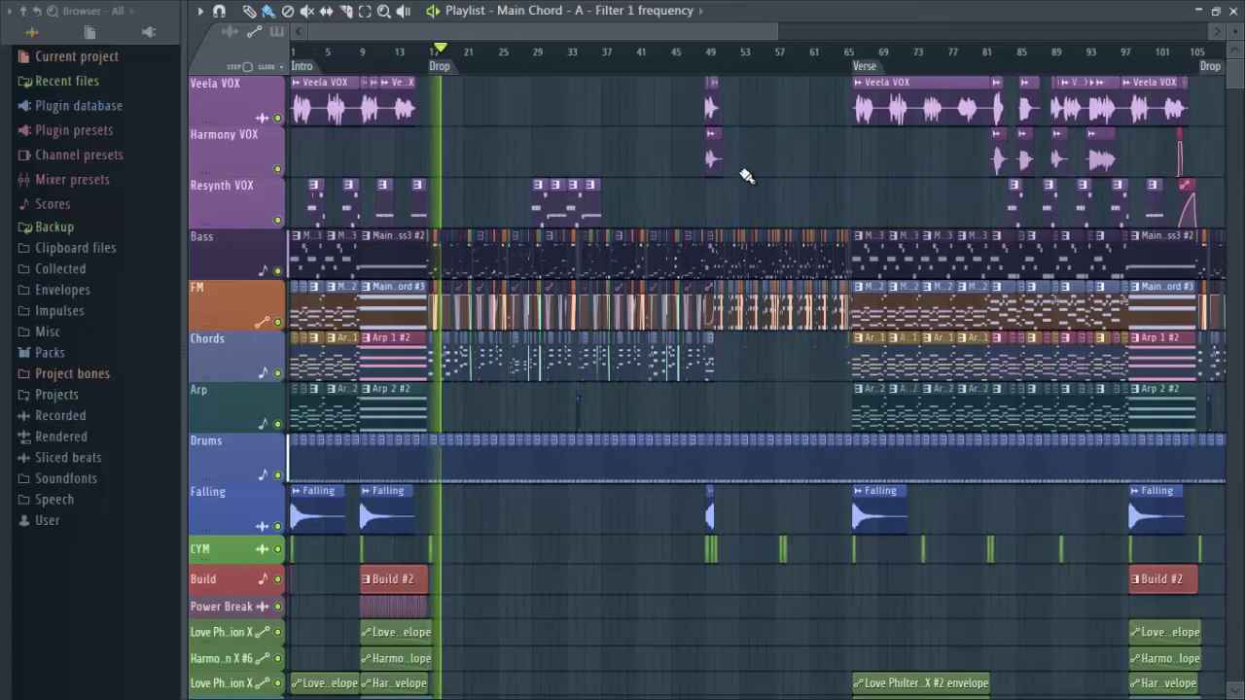
pyautogui.scroll(-4, 745, 172)
pyautogui.scroll(-5, 748, 211)
pyautogui.scroll(10, 748, 211)
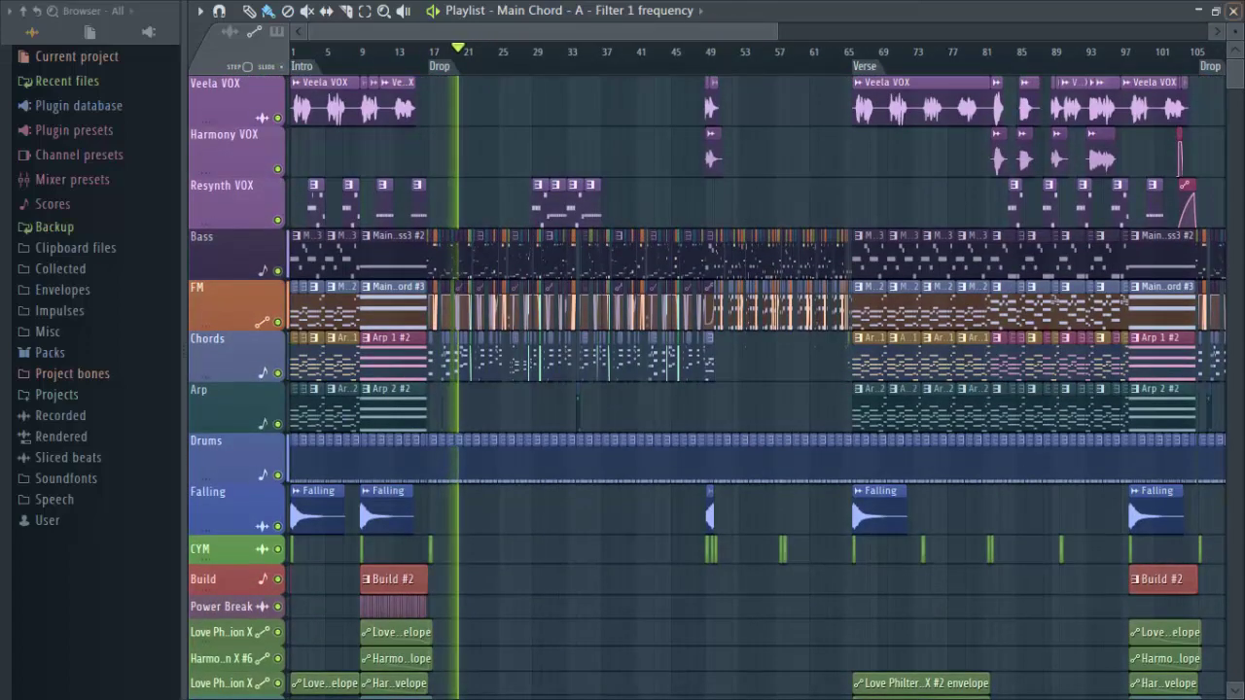
# - Close the playlist, bring back the toolbars and stop the song's playback
pyautogui.press('F5')
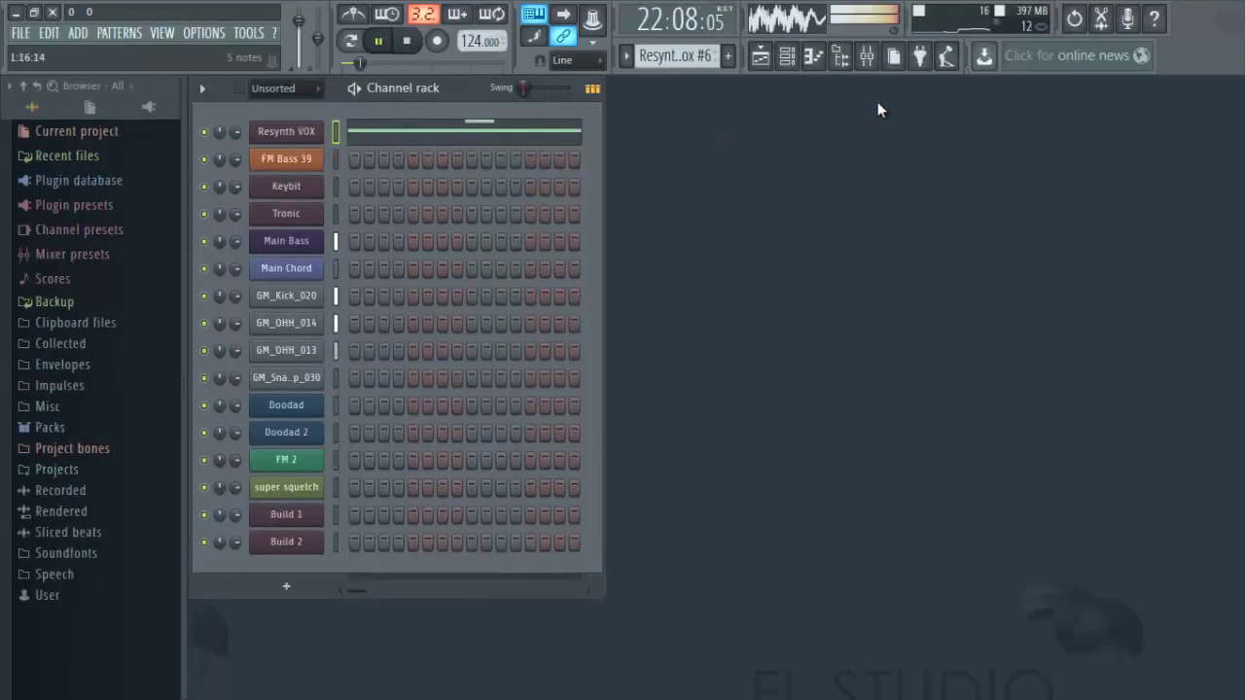
pyautogui.press('space')
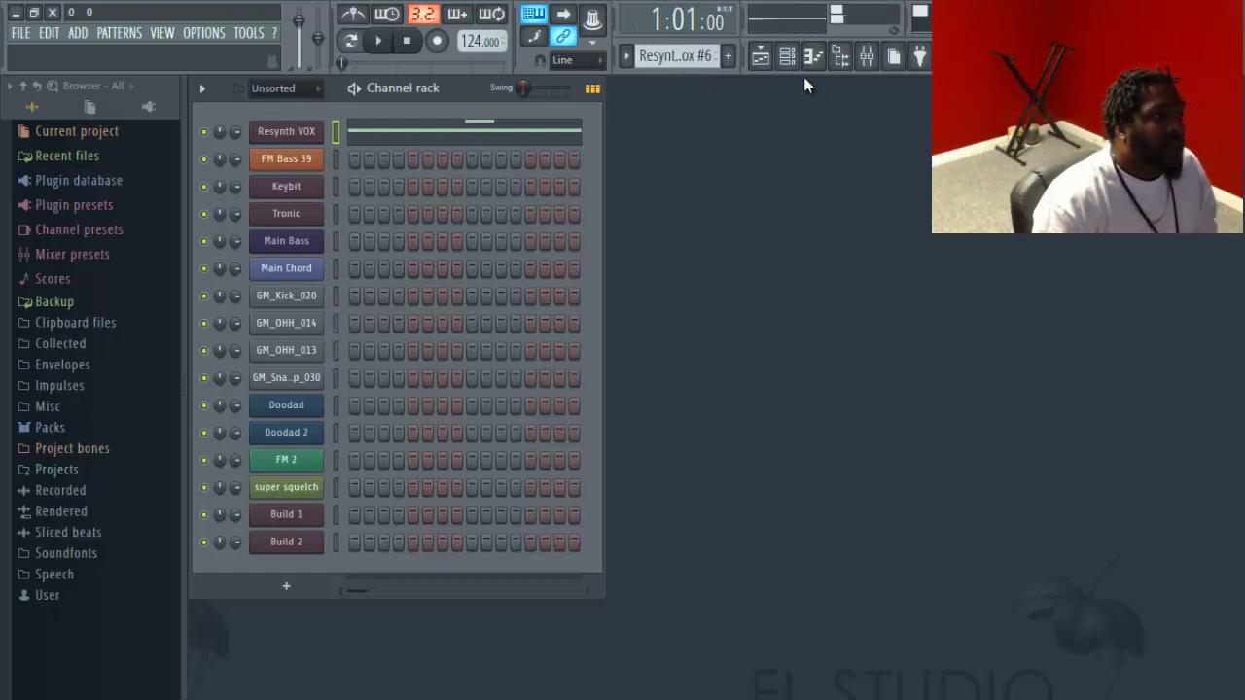